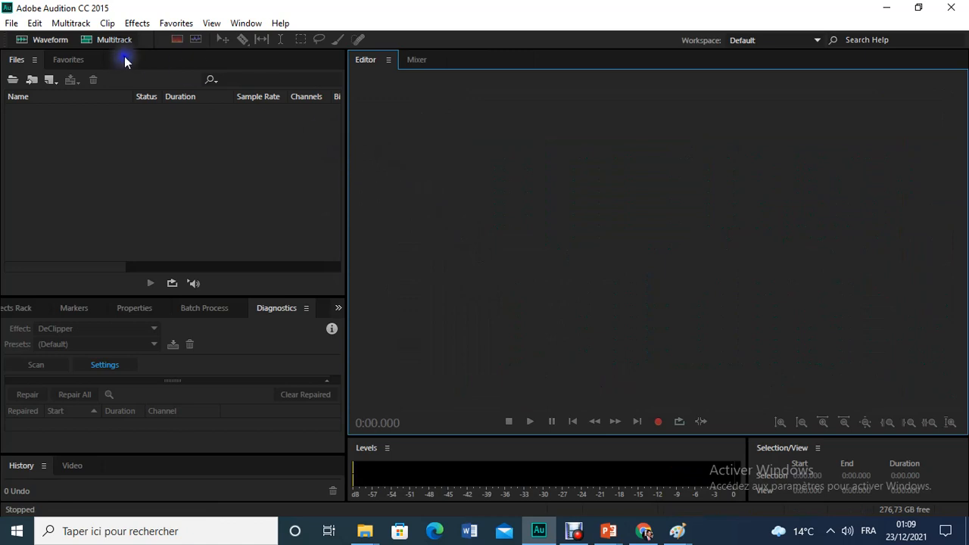
- Import the audio file Plosives.mp3 from the folder Fichiers audios utilises aux tutoriaux
{"action": "left_click", "coordinate": [12, 23]}
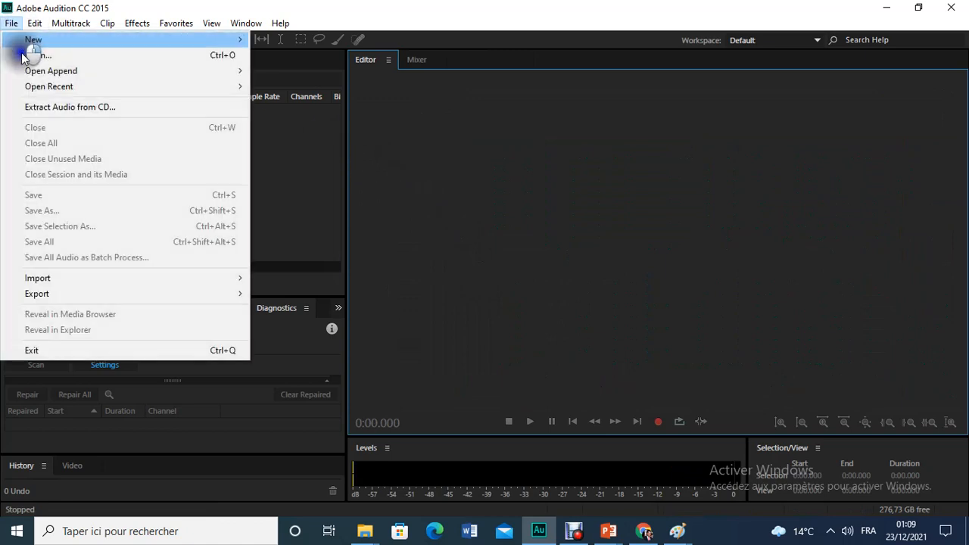
{"action": "mouse_move", "coordinate": [96, 278]}
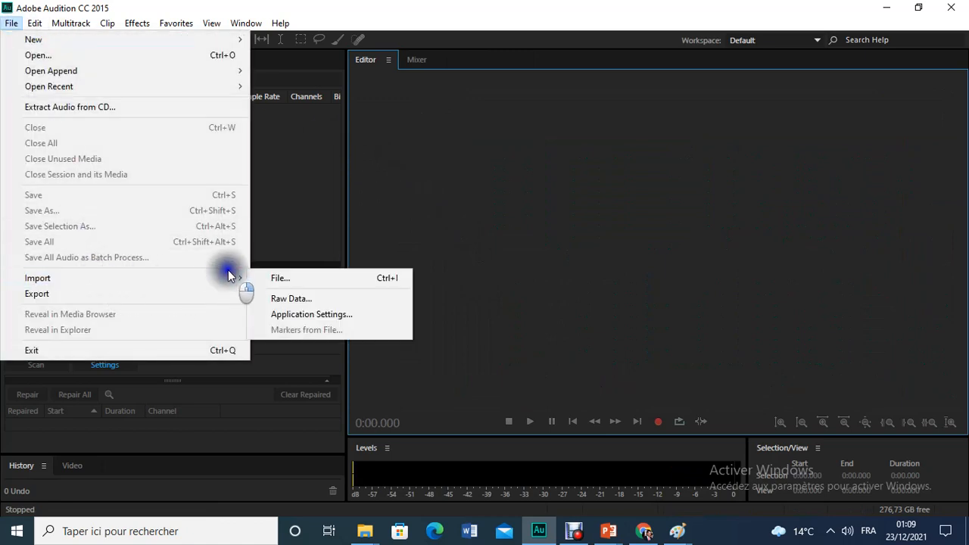
{"action": "left_click", "coordinate": [301, 279]}
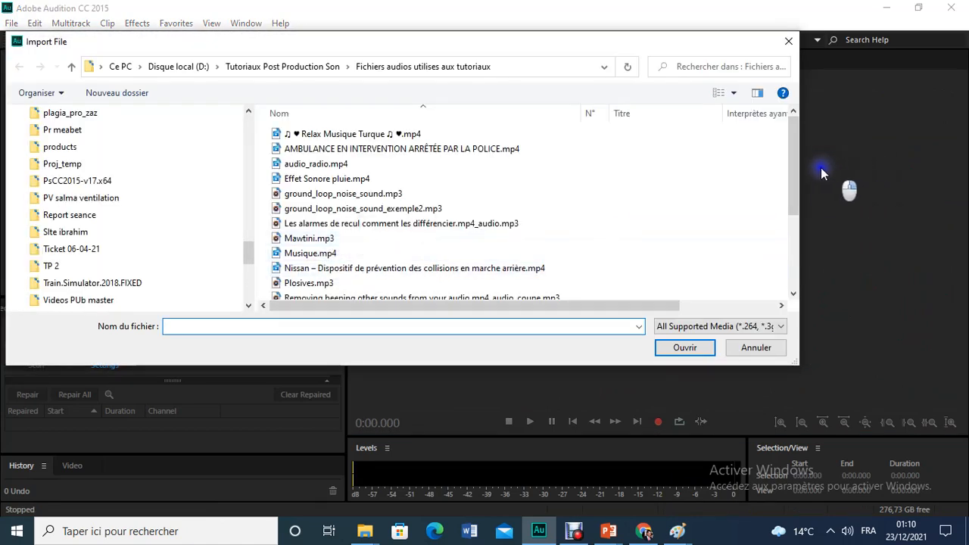
{"action": "left_click_drag", "start_coordinate": [791, 168], "coordinate": [795, 260]}
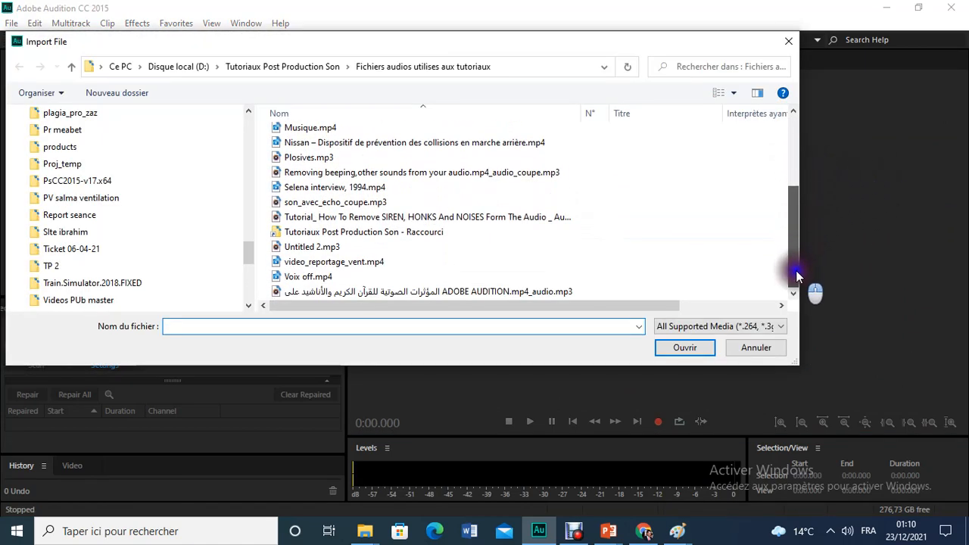
{"action": "left_click", "coordinate": [354, 159]}
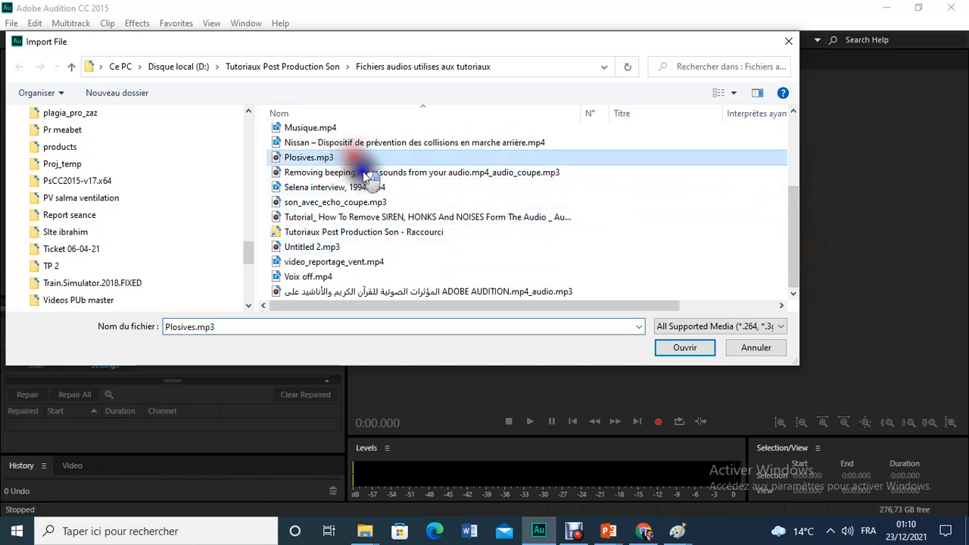
{"action": "left_click", "coordinate": [684, 347]}
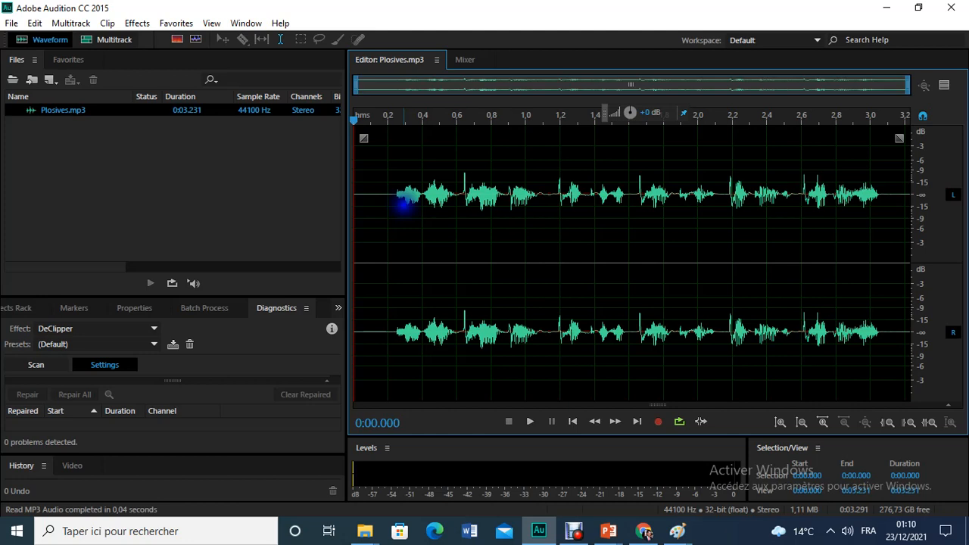
- Listen to the whole Plosives.mp3 recording, and play it again with the passage from about 0:00.600 to 0:00.864 selected
{"action": "left_click", "coordinate": [529, 422]}
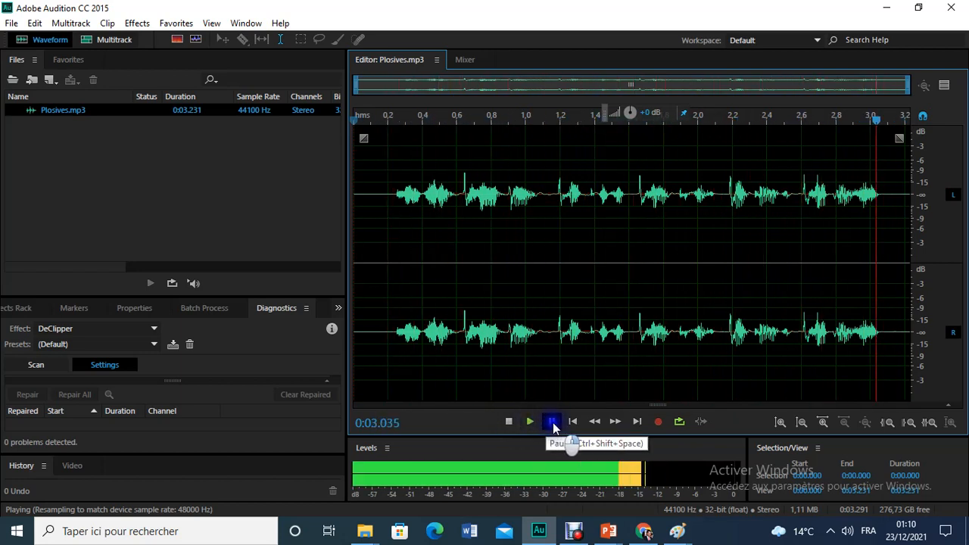
{"action": "left_click", "coordinate": [553, 424]}
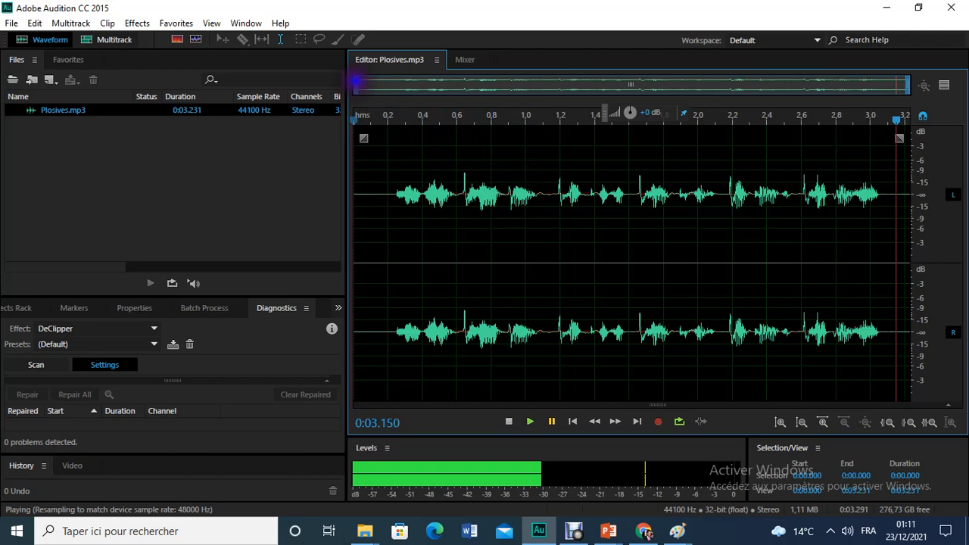
{"action": "left_click_drag", "start_coordinate": [356, 81], "coordinate": [370, 82]}
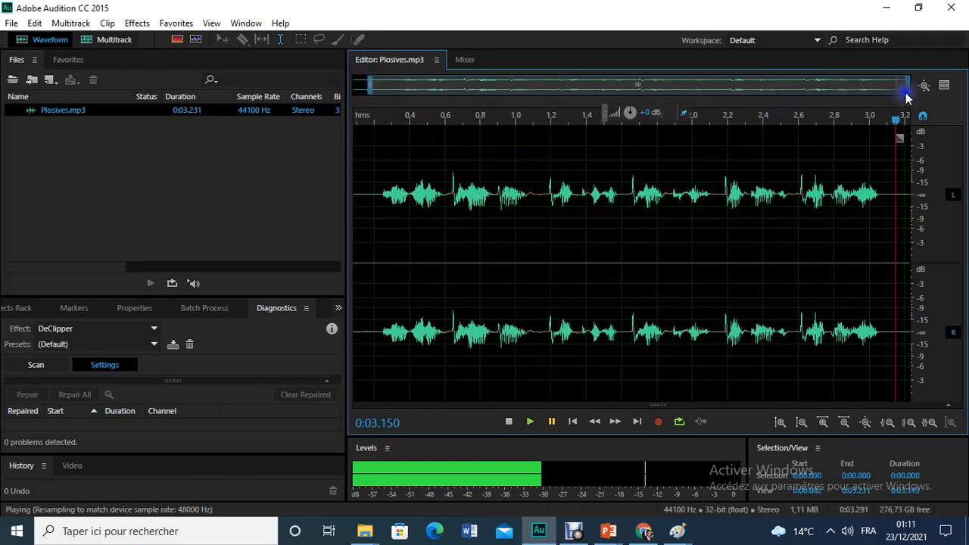
{"action": "left_click_drag", "start_coordinate": [445, 190], "coordinate": [491, 190]}
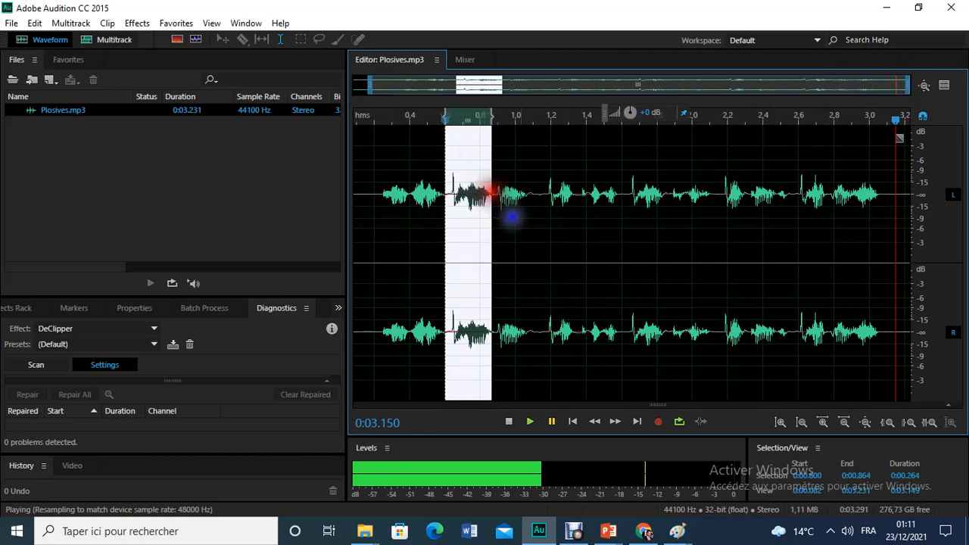
{"action": "left_click", "coordinate": [527, 421]}
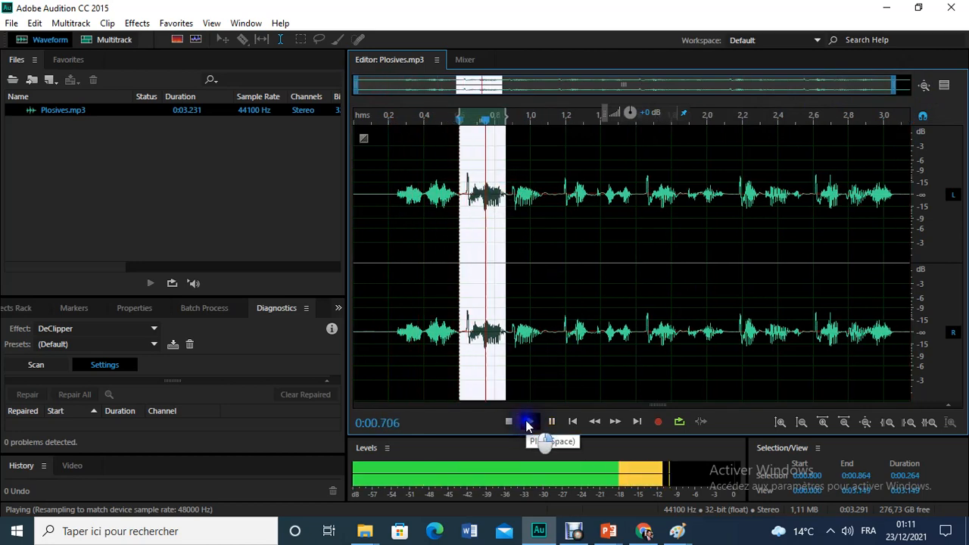
{"action": "left_click", "coordinate": [548, 425]}
- Examine the first plosive peak closely by selecting the waveform from about 0:00.632 to 0:00.658
{"action": "left_click", "coordinate": [463, 190]}
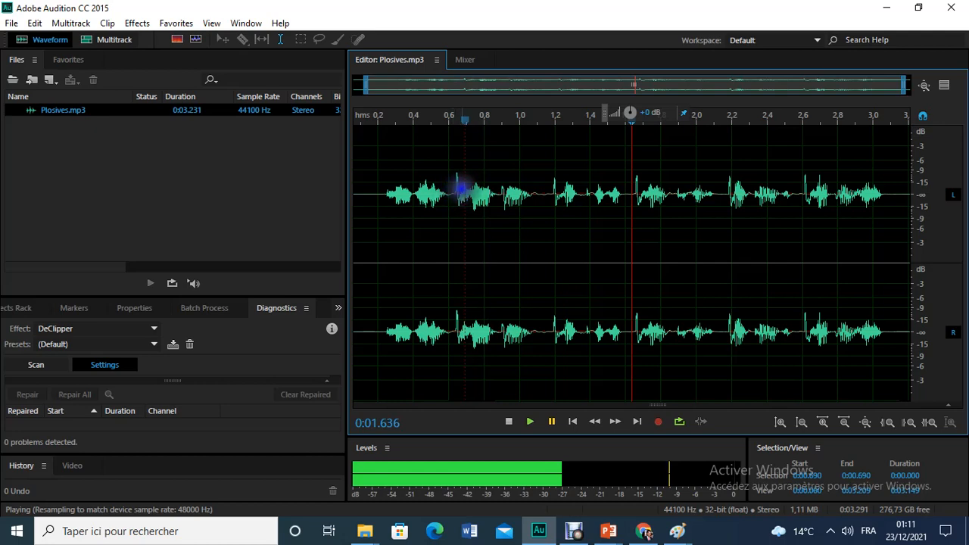
{"action": "left_click_drag", "start_coordinate": [902, 85], "coordinate": [668, 119]}
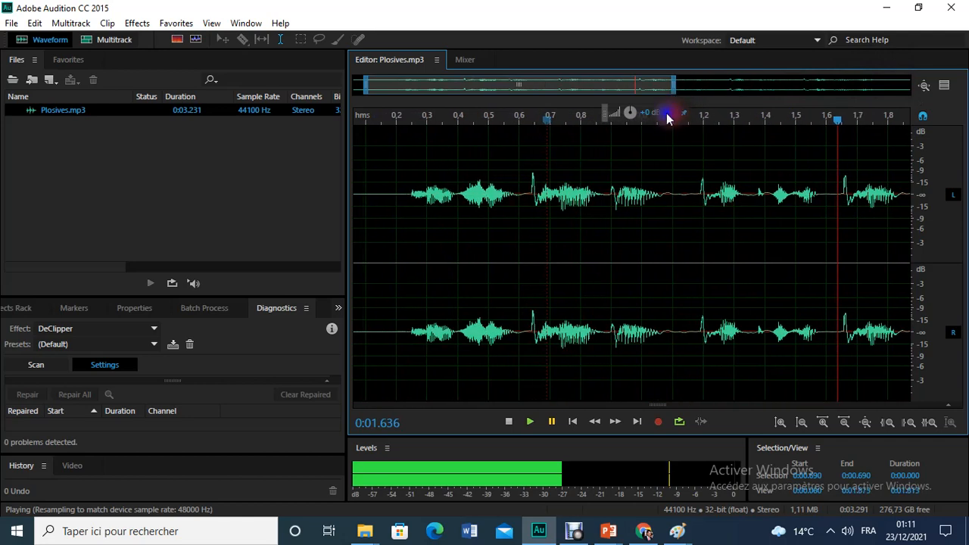
{"action": "left_click_drag", "start_coordinate": [367, 86], "coordinate": [424, 101]}
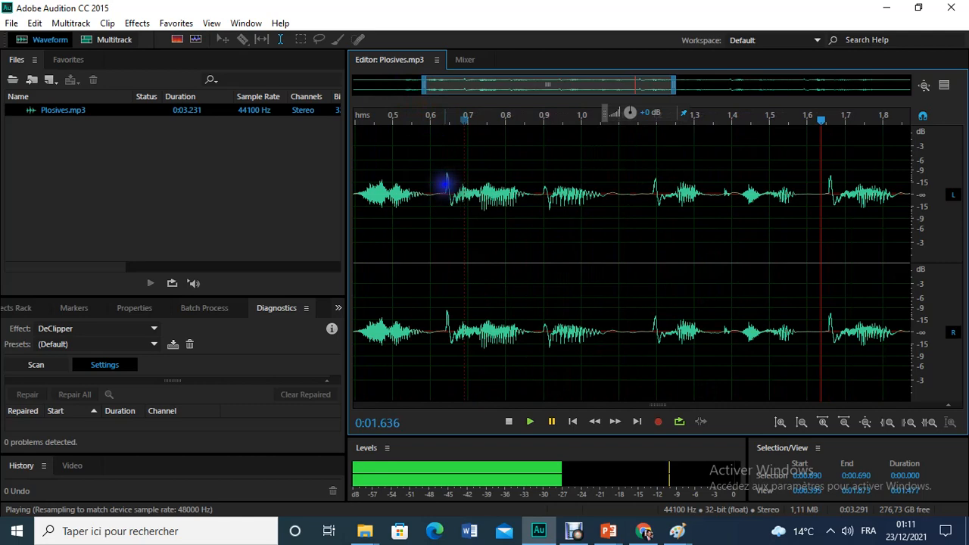
{"action": "left_click_drag", "start_coordinate": [446, 183], "coordinate": [453, 184]}
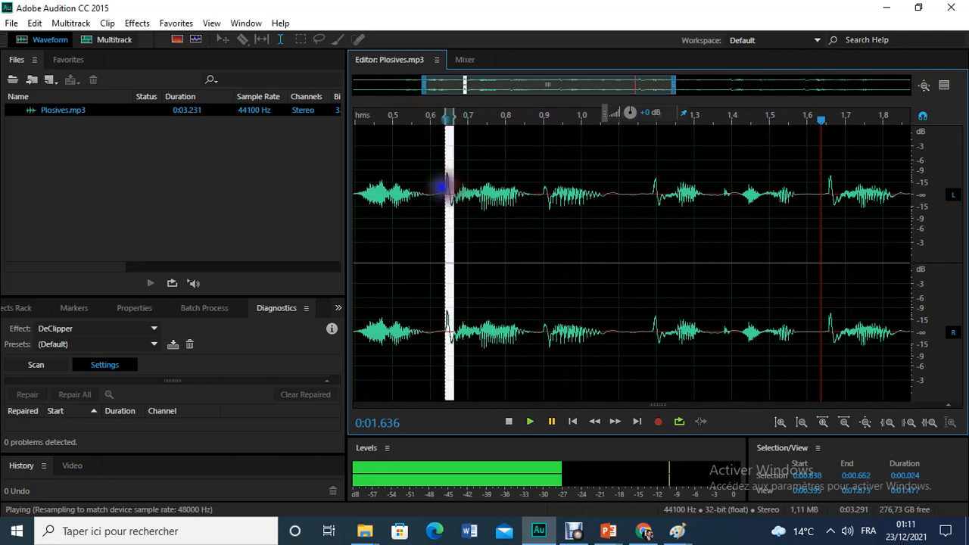
{"action": "left_click", "coordinate": [435, 180]}
{"action": "left_click_drag", "start_coordinate": [443, 181], "coordinate": [520, 190]}
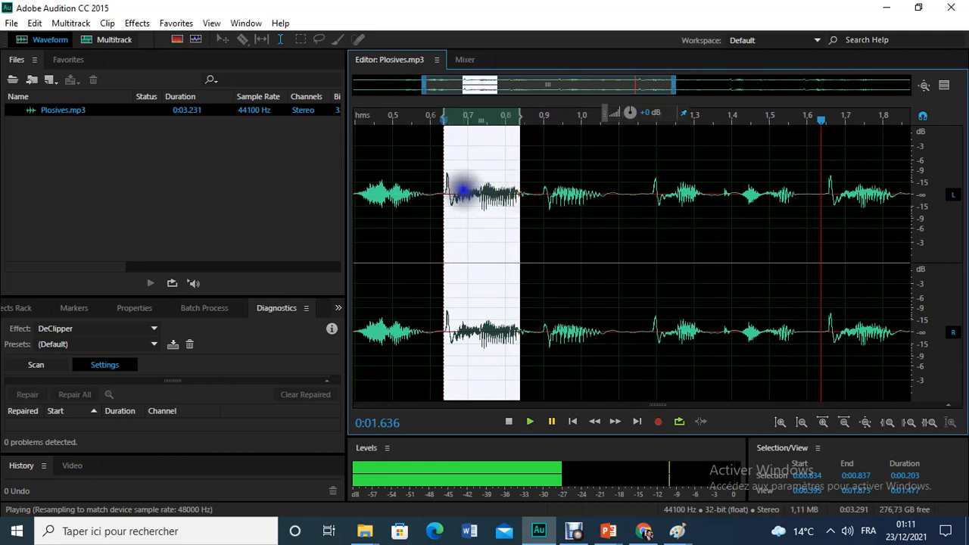
{"action": "left_click", "coordinate": [460, 191]}
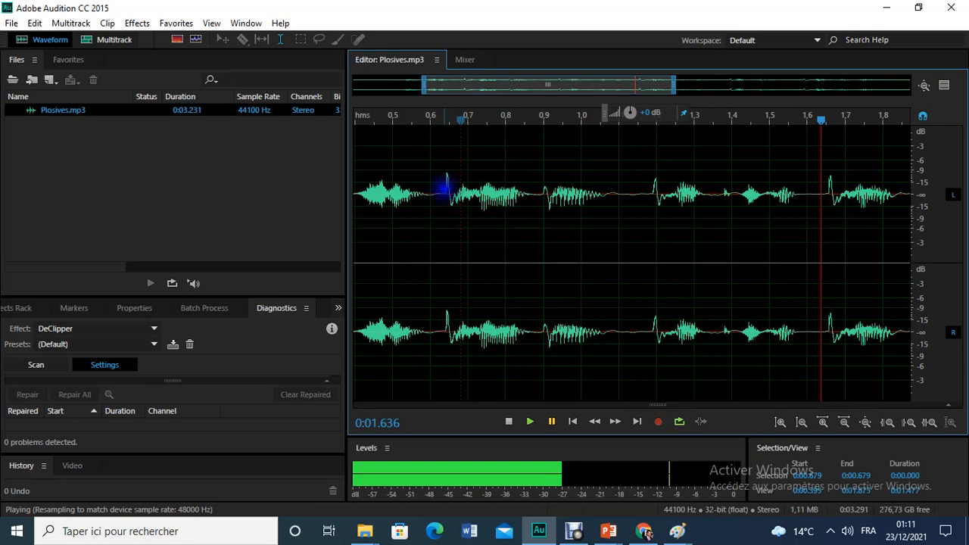
{"action": "left_click", "coordinate": [446, 185]}
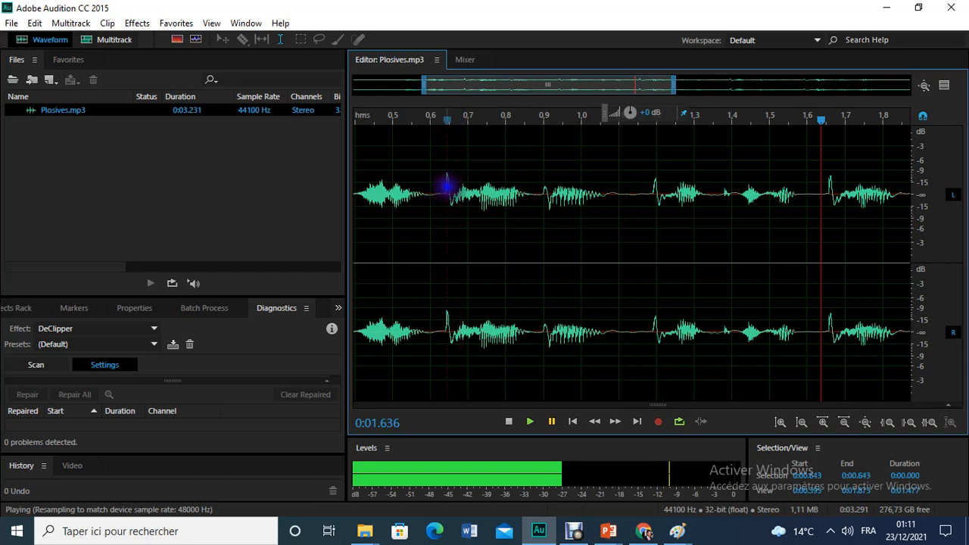
{"action": "left_click_drag", "start_coordinate": [452, 188], "coordinate": [443, 189]}
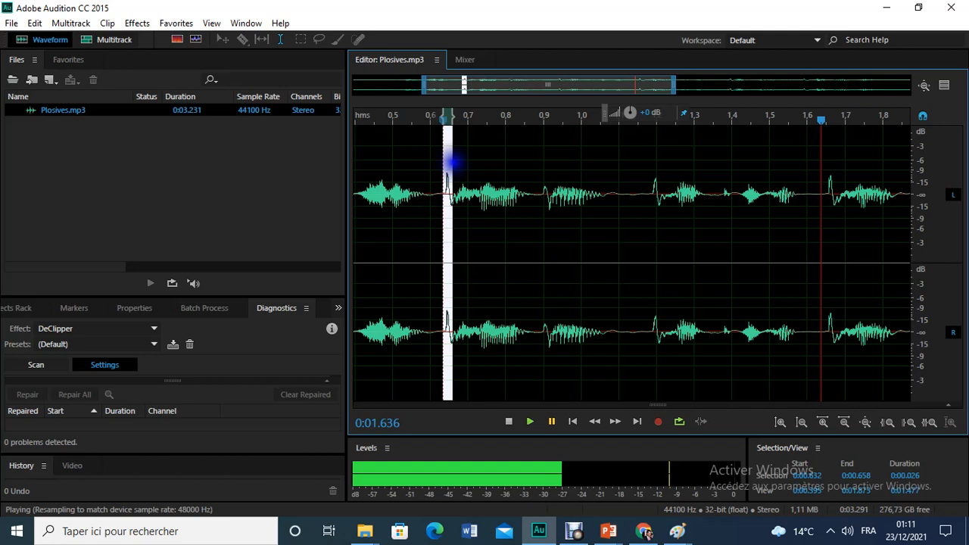
- Select the passage from about 0:00.900 to 0:01.054 and listen to the recording around it
{"action": "left_click", "coordinate": [532, 186]}
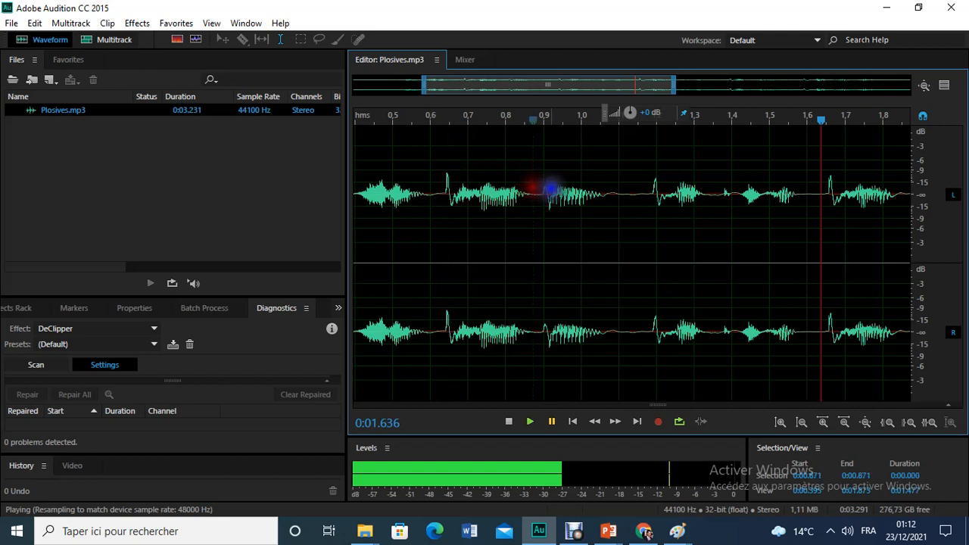
{"action": "left_click_drag", "start_coordinate": [544, 189], "coordinate": [601, 196]}
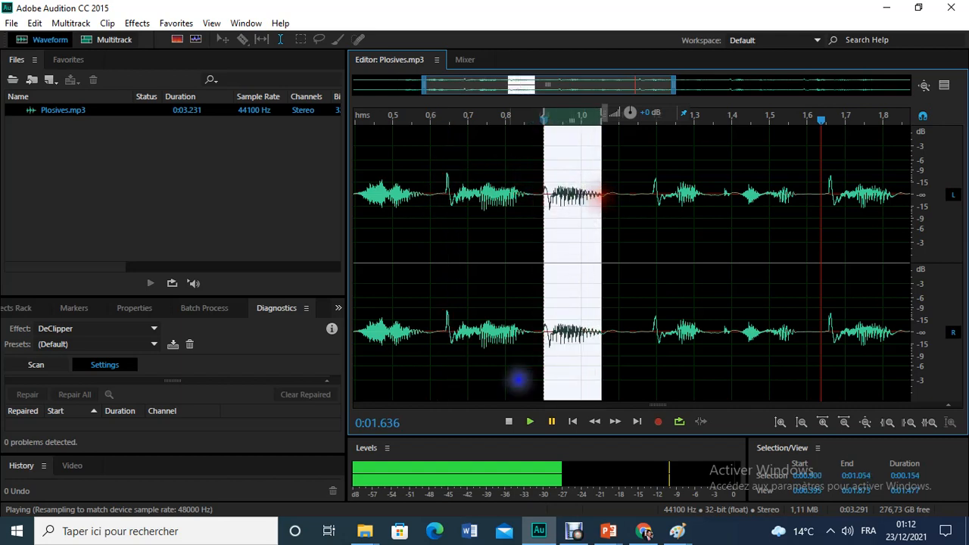
{"action": "left_click", "coordinate": [529, 422]}
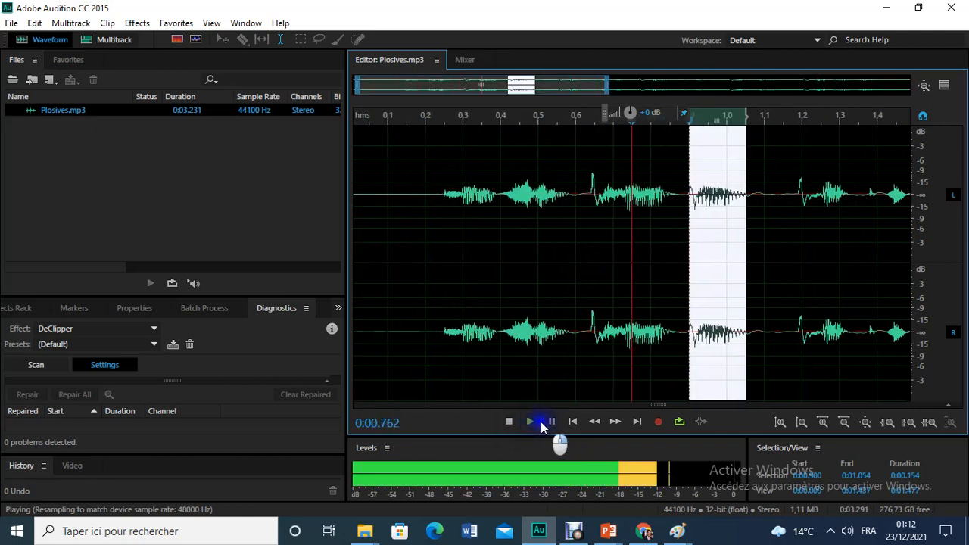
{"action": "left_click", "coordinate": [551, 422]}
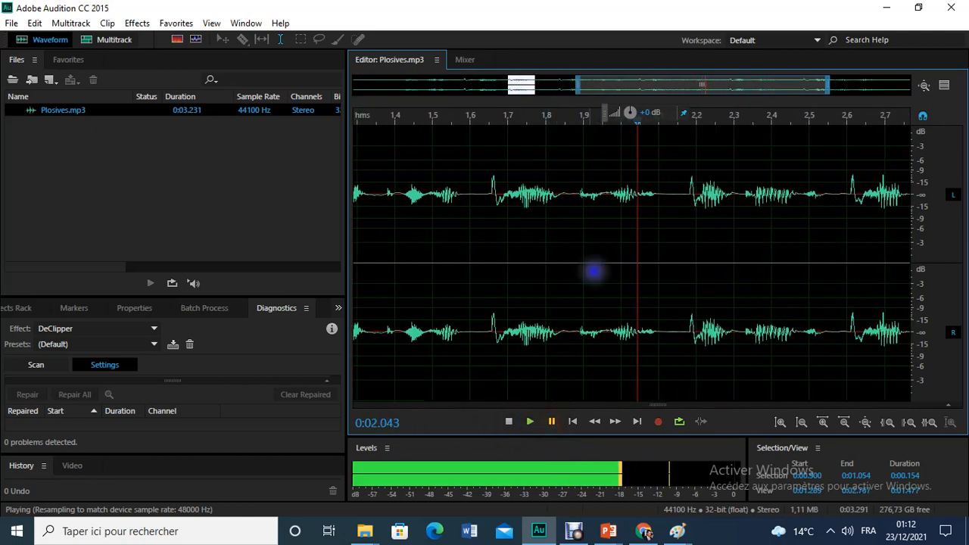
- Mark the plosive peaks at about 0:01.653 to 0:01.675 and 0:02.178 to 0:02.200 for inspection
{"action": "left_click", "coordinate": [637, 138]}
{"action": "left_click_drag", "start_coordinate": [637, 138], "coordinate": [620, 128]}
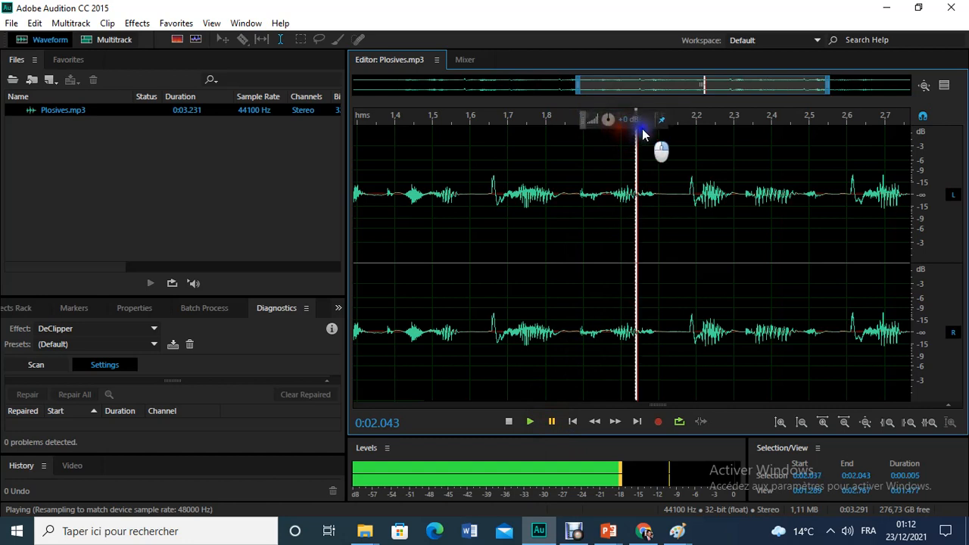
{"action": "left_click_drag", "start_coordinate": [489, 193], "coordinate": [499, 191]}
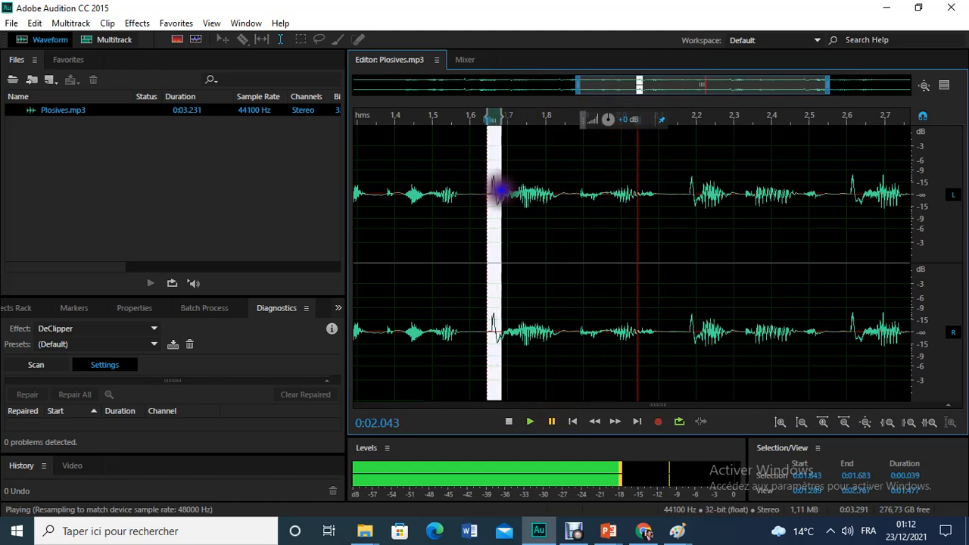
{"action": "left_click", "coordinate": [491, 189]}
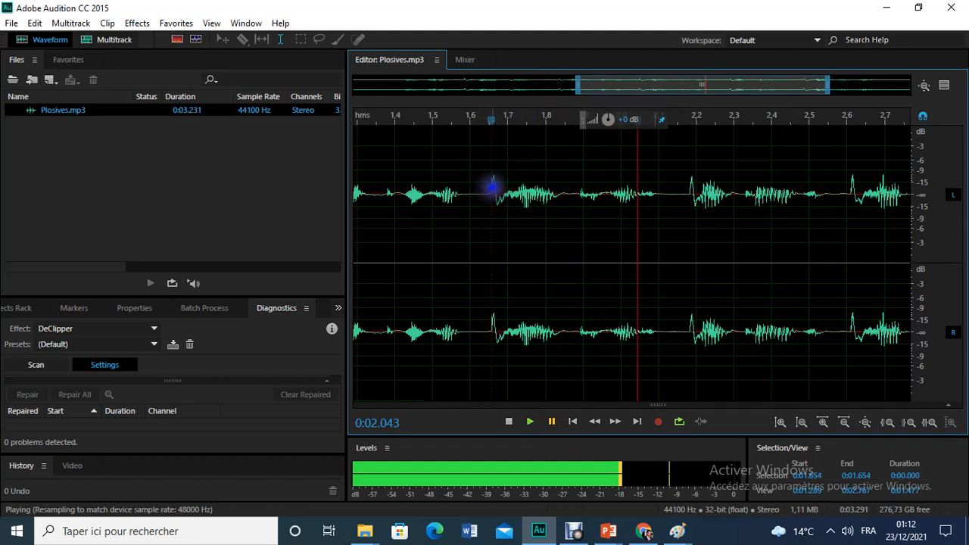
{"action": "left_click_drag", "start_coordinate": [490, 189], "coordinate": [498, 189]}
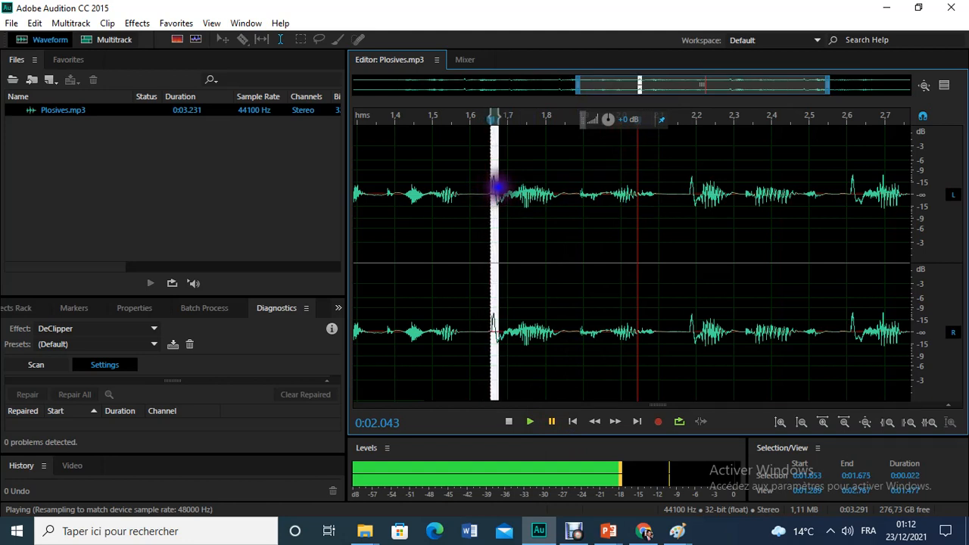
{"action": "mouse_move", "coordinate": [681, 195]}
{"action": "left_mouse_down"}
{"action": "mouse_move", "coordinate": [695, 195]}
{"action": "mouse_move", "coordinate": [694, 186]}
{"action": "left_mouse_up"}
{"action": "left_click", "coordinate": [675, 205]}
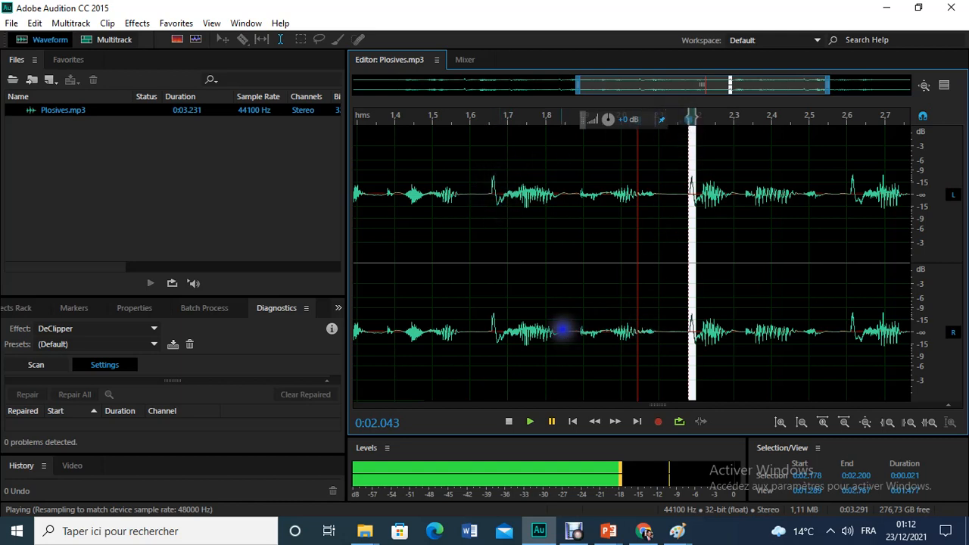
- Read the Exercice 1 instructions in the PowerPoint presentation TP4.pptx, and return to Adobe Audition
{"action": "left_click", "coordinate": [608, 530]}
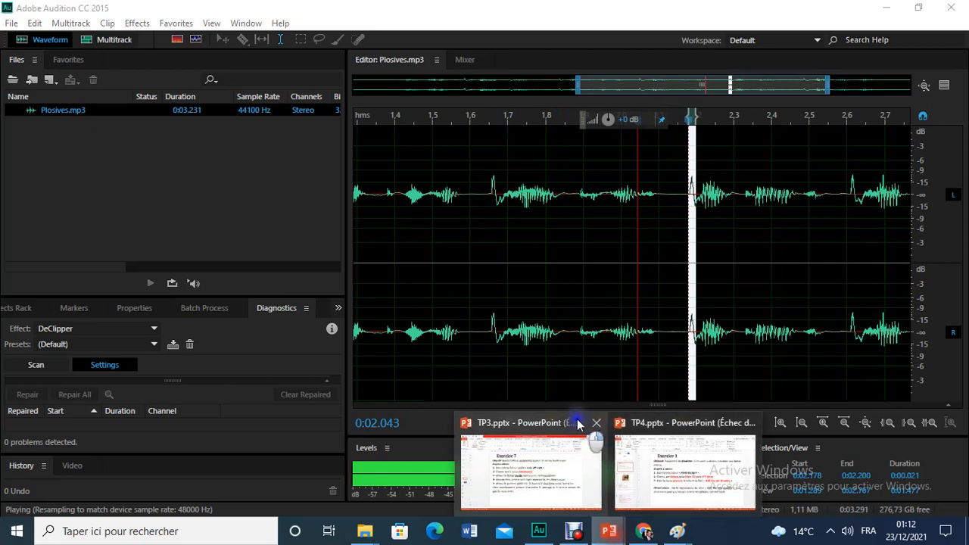
{"action": "left_click", "coordinate": [650, 465]}
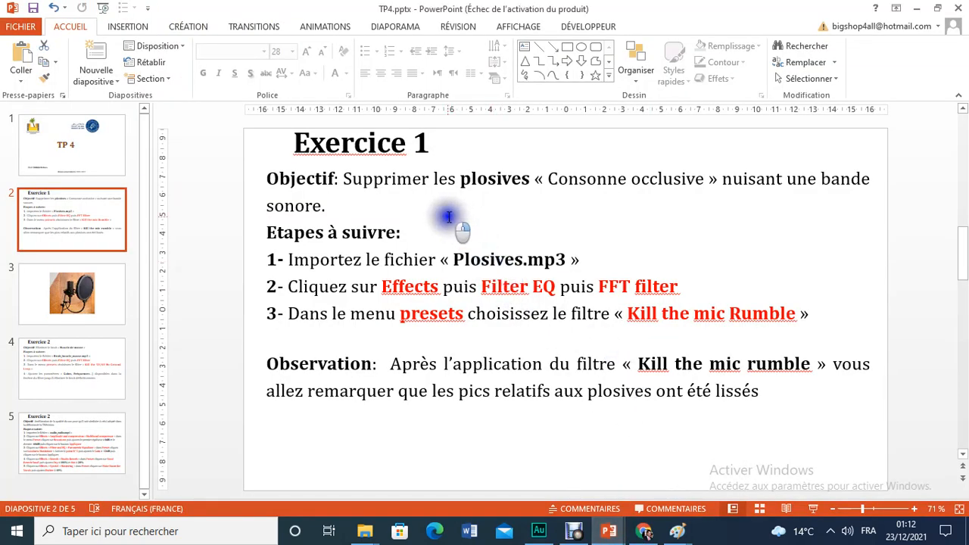
{"action": "left_click", "coordinate": [539, 531]}
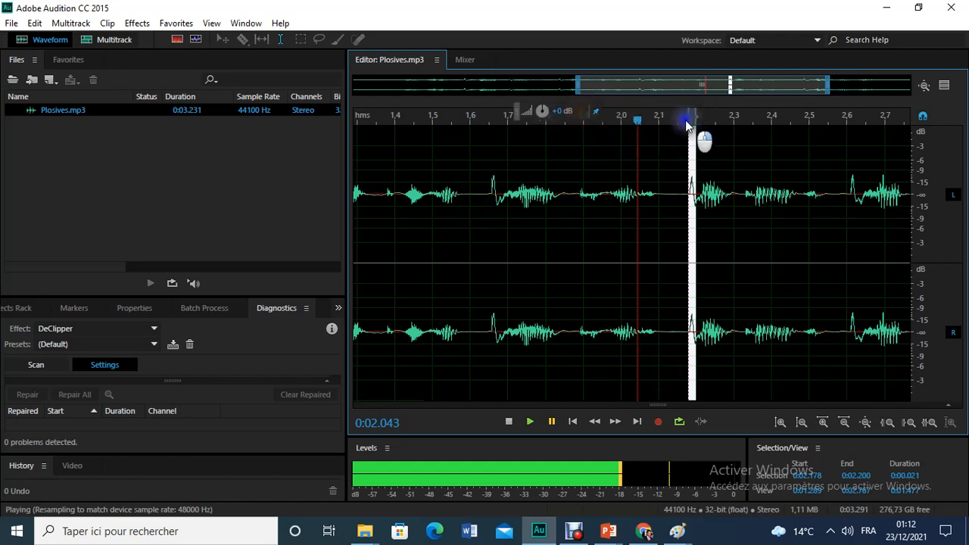
- Return the playhead to the start and inspect the plosive peak between about 0:00.632 and 0:00.664
{"action": "left_click_drag", "start_coordinate": [636, 119], "coordinate": [232, 118]}
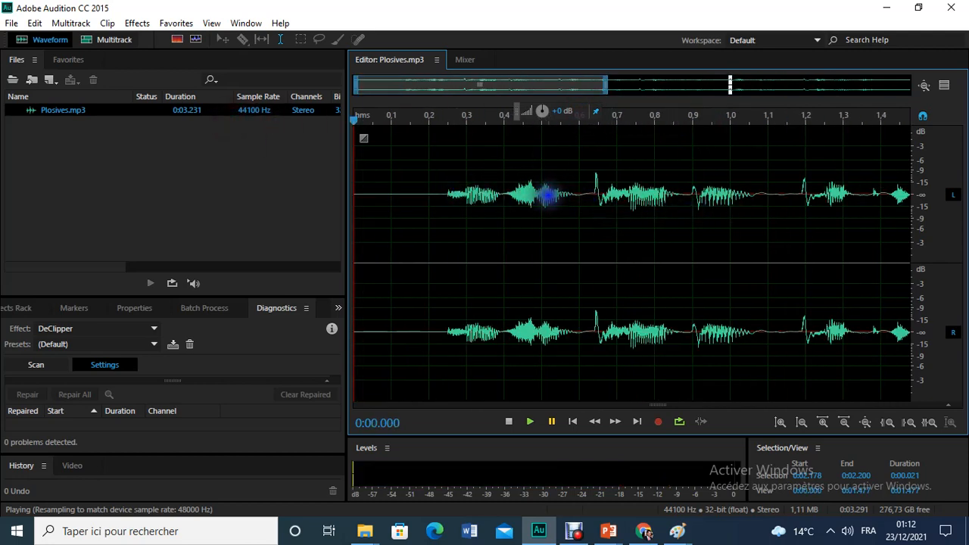
{"action": "left_click_drag", "start_coordinate": [592, 195], "coordinate": [603, 197]}
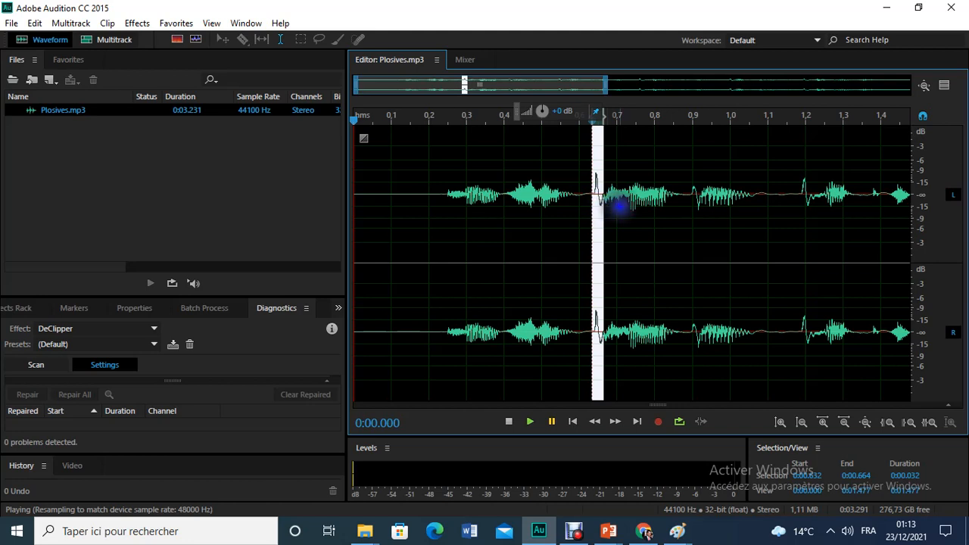
{"action": "left_click", "coordinate": [542, 178]}
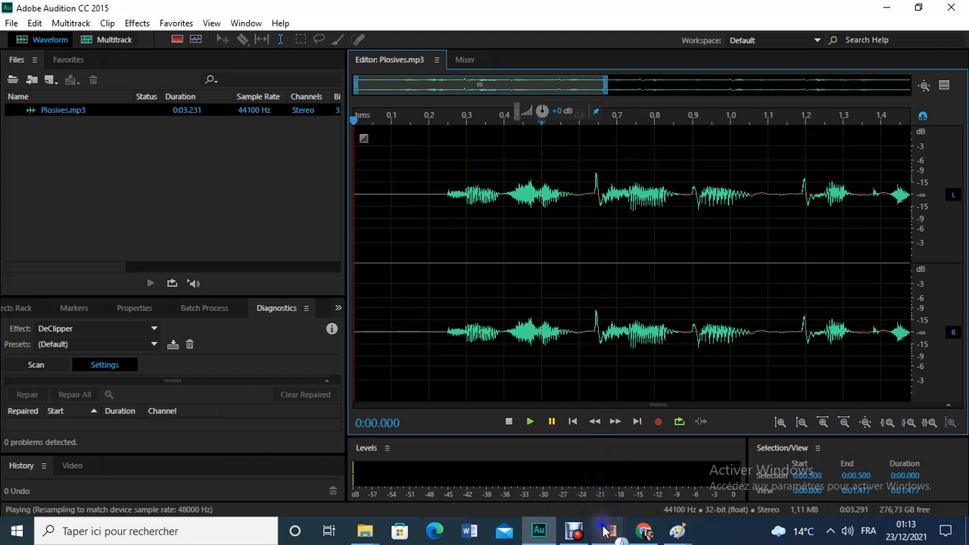
- Switch to TP4.pptx in PowerPoint to check the filter steps of Exercice 1
{"action": "mouse_move", "coordinate": [608, 531]}
{"action": "left_click", "coordinate": [632, 485]}
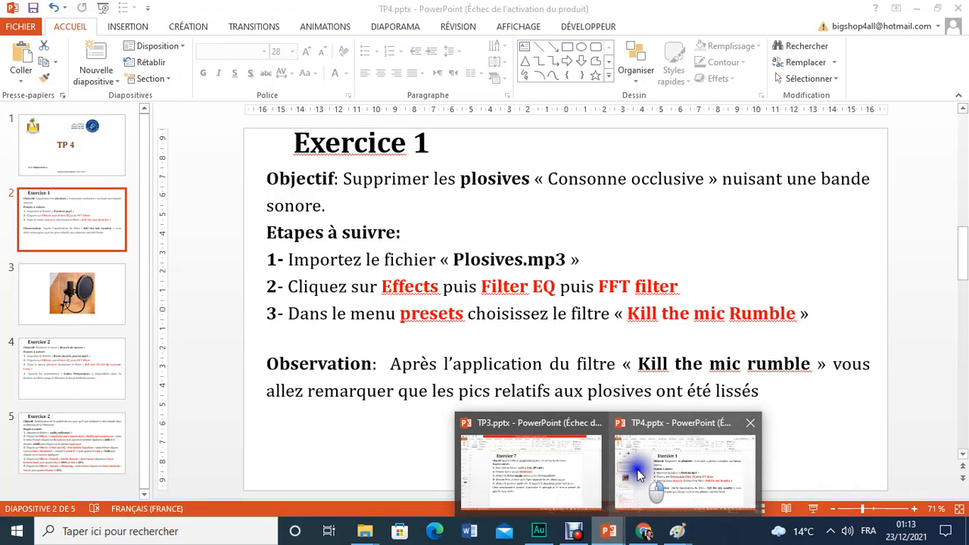
- View the microphone picture on slide 3 of TP4.pptx and review the FFT filter steps on the Exercice 1 slide
{"action": "left_click", "coordinate": [98, 288]}
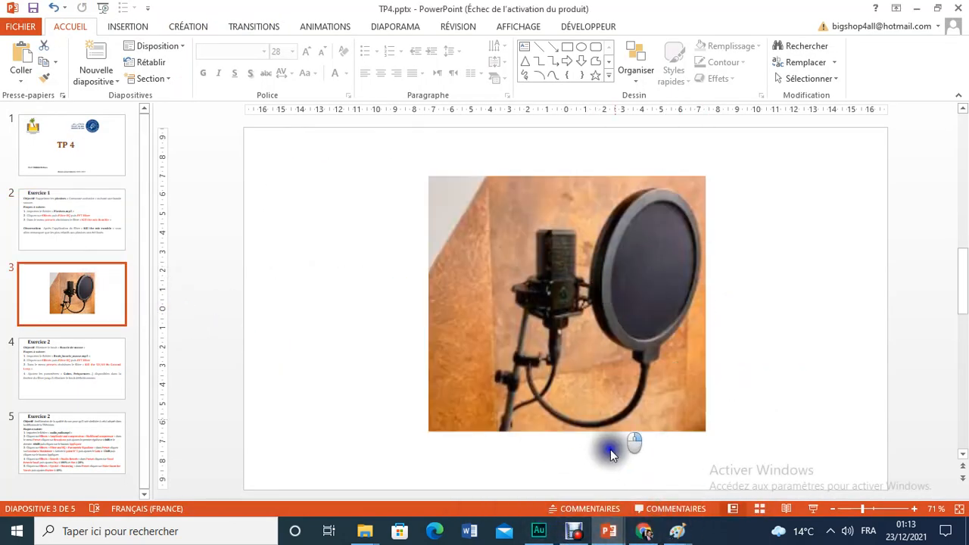
{"action": "left_click", "coordinate": [540, 532]}
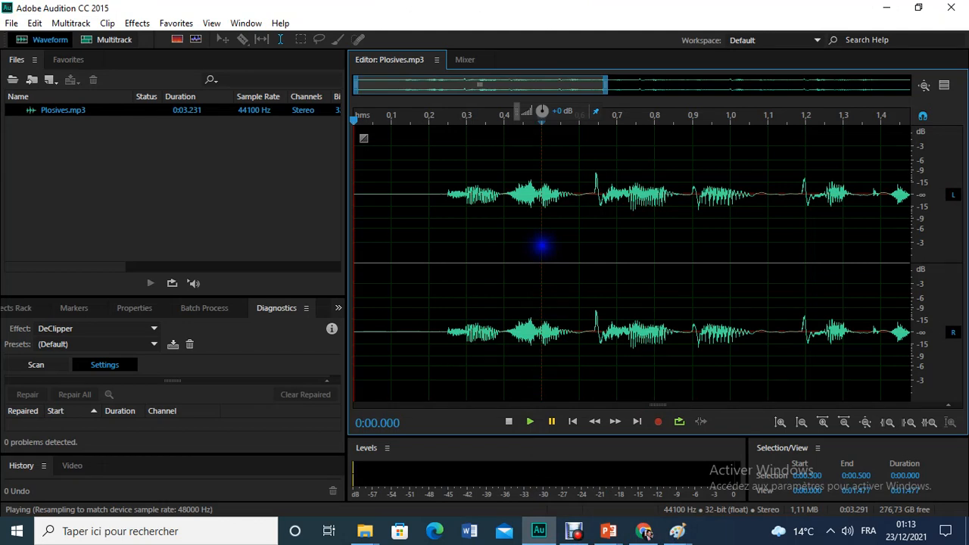
{"action": "left_click", "coordinate": [607, 534]}
{"action": "left_click", "coordinate": [584, 465]}
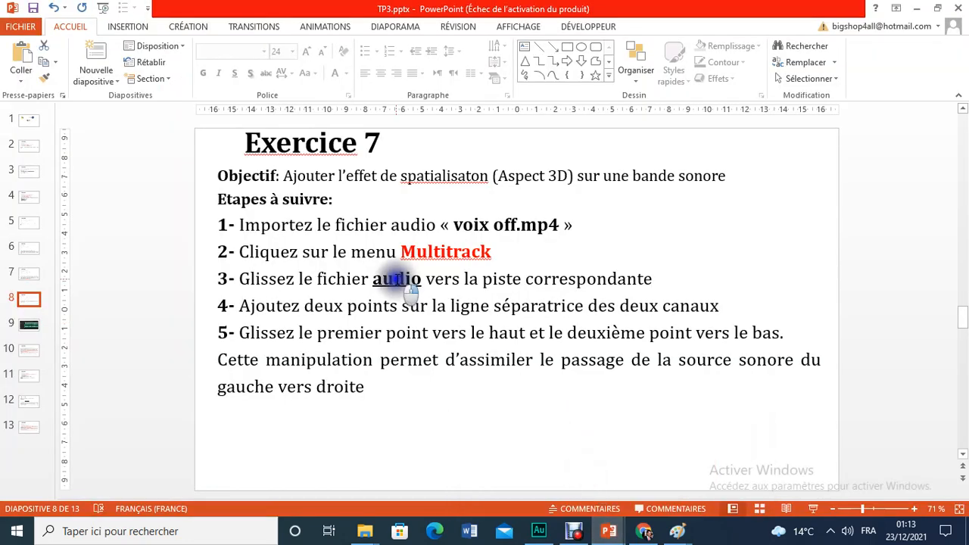
{"action": "mouse_move", "coordinate": [608, 531]}
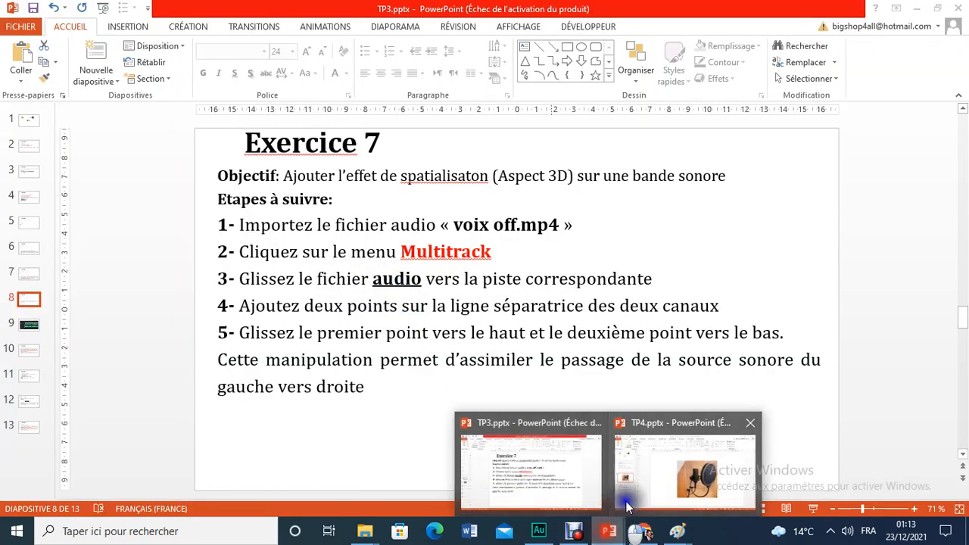
{"action": "left_click", "coordinate": [647, 466]}
{"action": "left_click", "coordinate": [73, 219]}
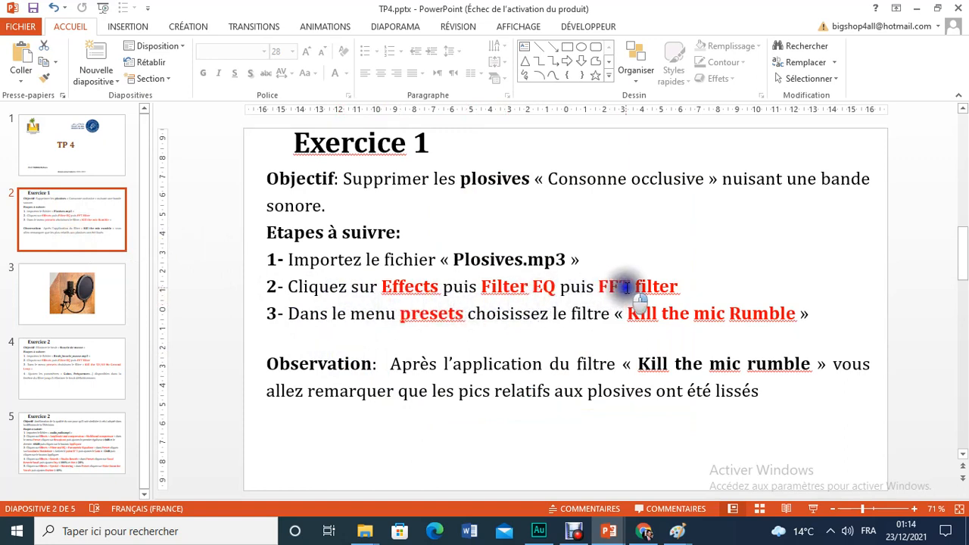
{"action": "left_click_drag", "start_coordinate": [599, 286], "coordinate": [659, 277]}
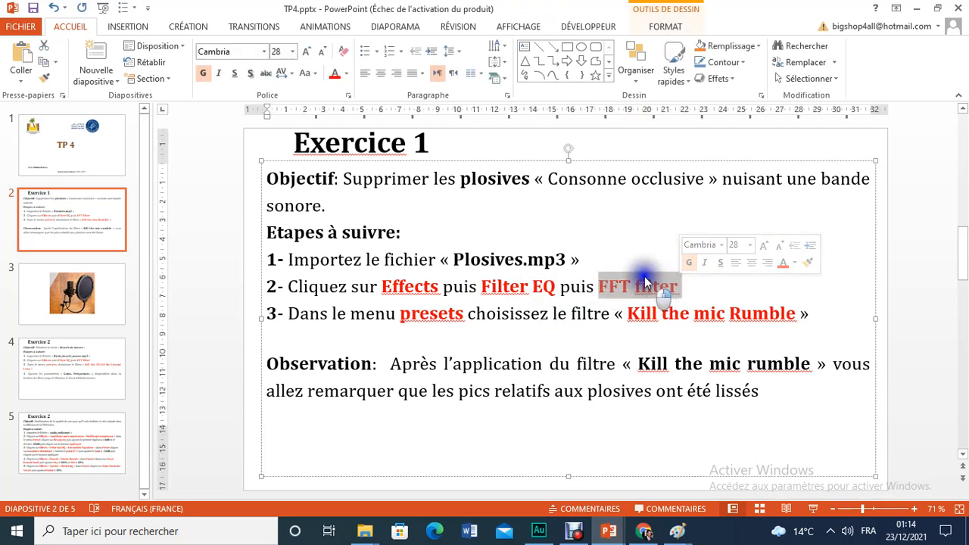
{"action": "left_click", "coordinate": [499, 311]}
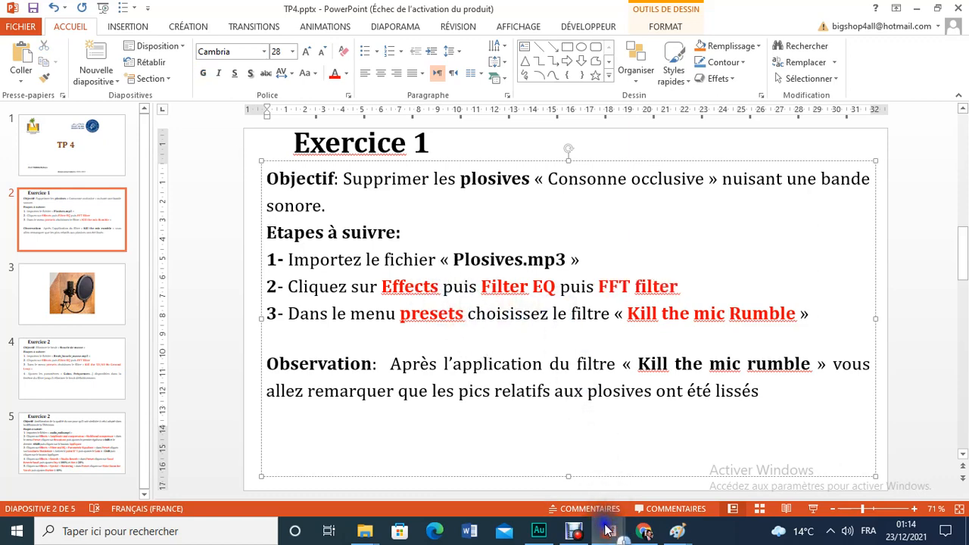
- Return to Adobe Audition, open the FFT Filter effect for Plosives.mp3 and reset its preset to (Default)
{"action": "left_click", "coordinate": [539, 531]}
{"action": "left_click", "coordinate": [137, 23]}
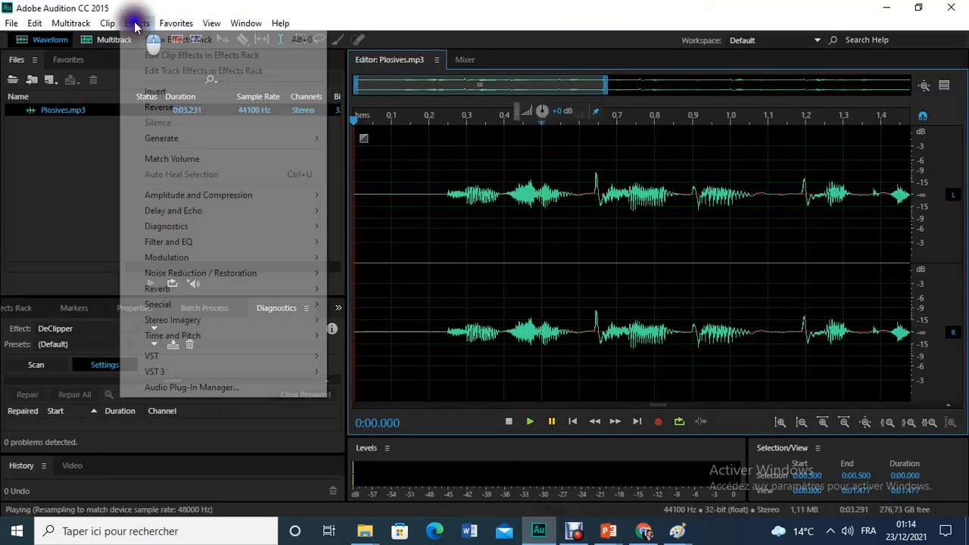
{"action": "mouse_move", "coordinate": [186, 242]}
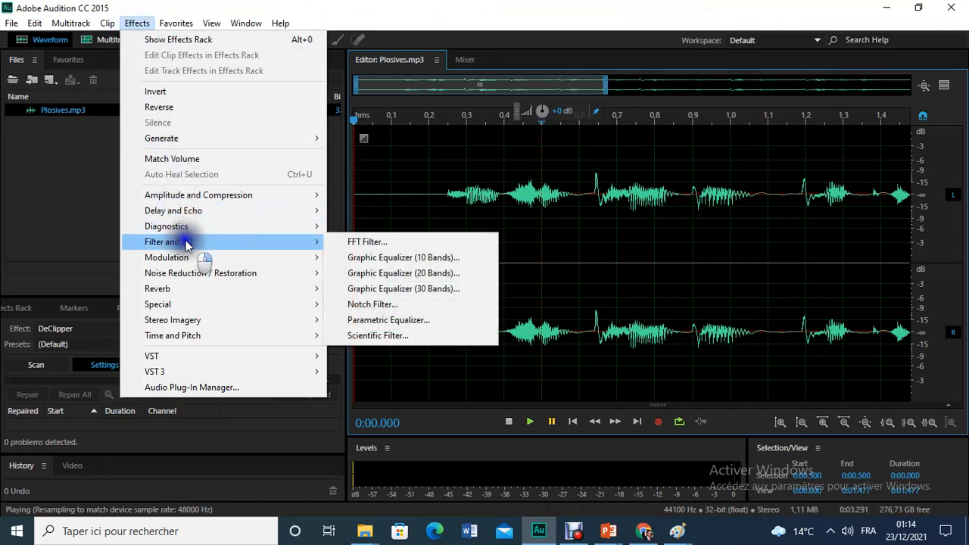
{"action": "left_click", "coordinate": [398, 243]}
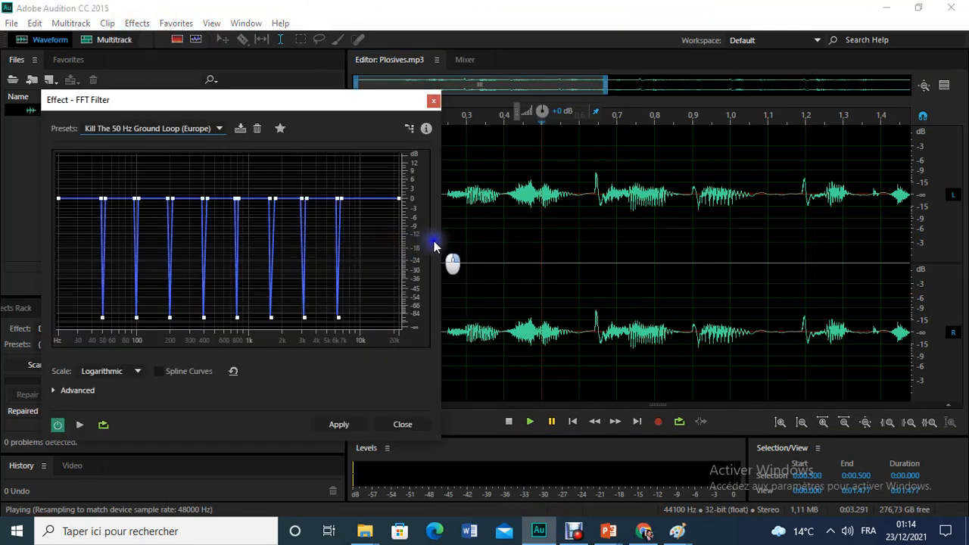
{"action": "left_click", "coordinate": [196, 129]}
{"action": "left_click", "coordinate": [193, 146]}
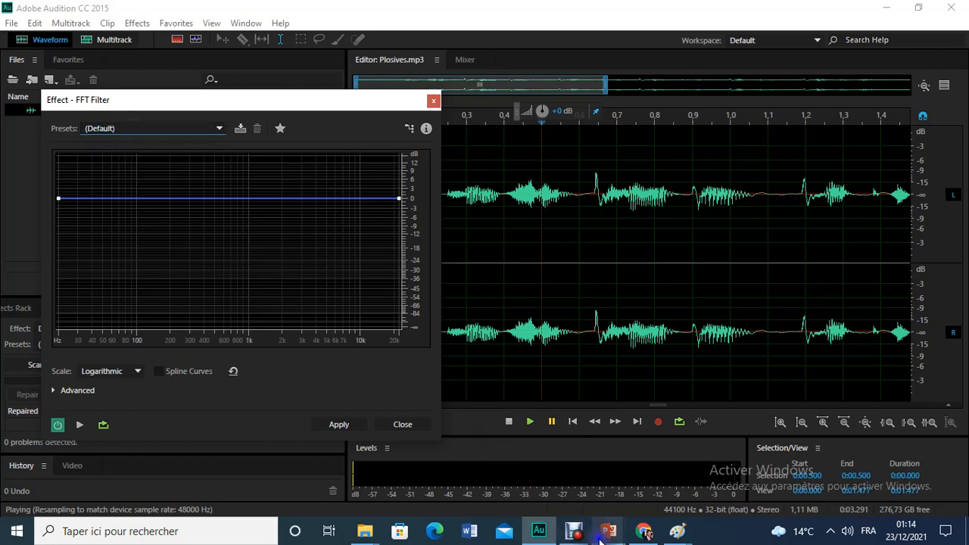
- Check the required preset name in step 3 of Exercice 1 in TP4.pptx and return to Audition's FFT Filter dialog
{"action": "left_click_drag", "start_coordinate": [335, 101], "coordinate": [281, 109]}
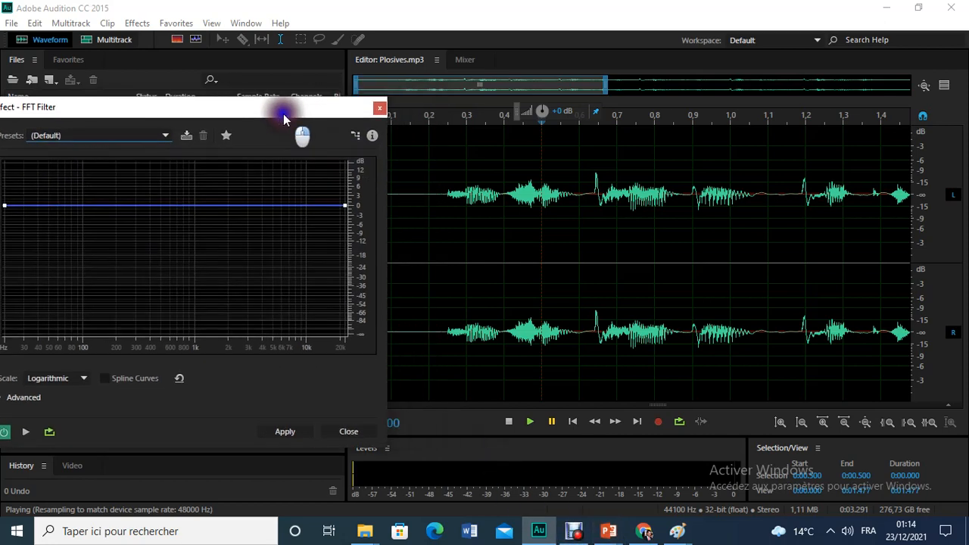
{"action": "left_click", "coordinate": [609, 530]}
{"action": "left_click", "coordinate": [655, 479]}
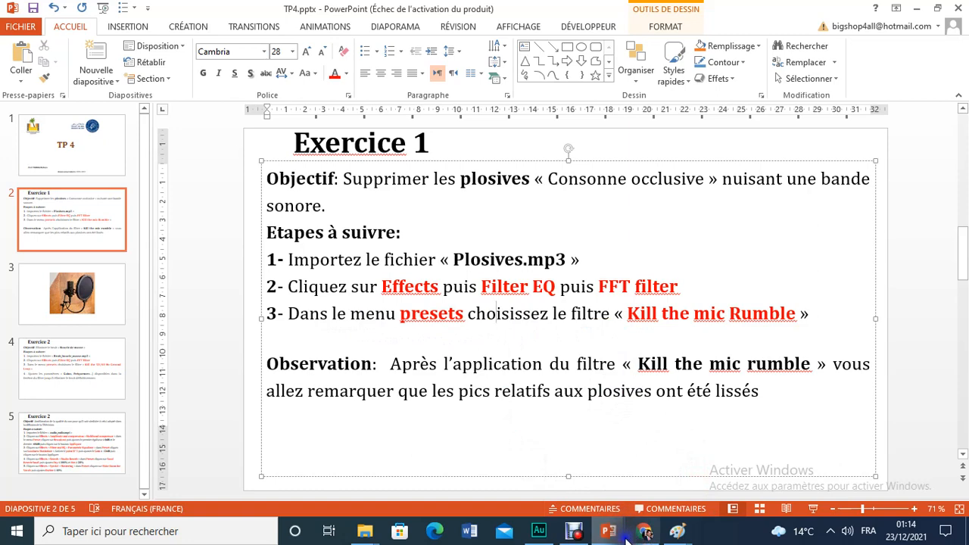
{"action": "left_click", "coordinate": [540, 535]}
{"action": "left_click_drag", "start_coordinate": [162, 114], "coordinate": [238, 93]}
{"action": "mouse_move", "coordinate": [608, 530]}
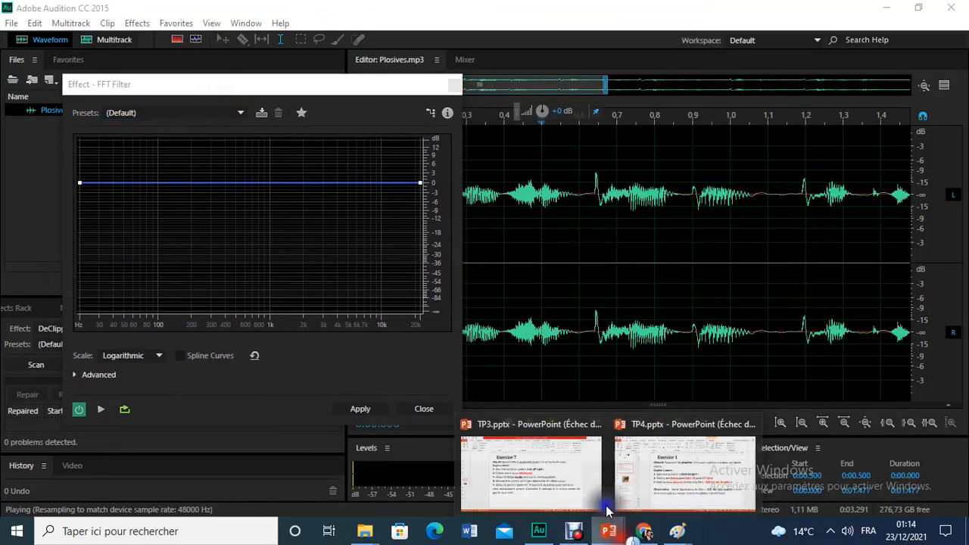
{"action": "left_click", "coordinate": [645, 518]}
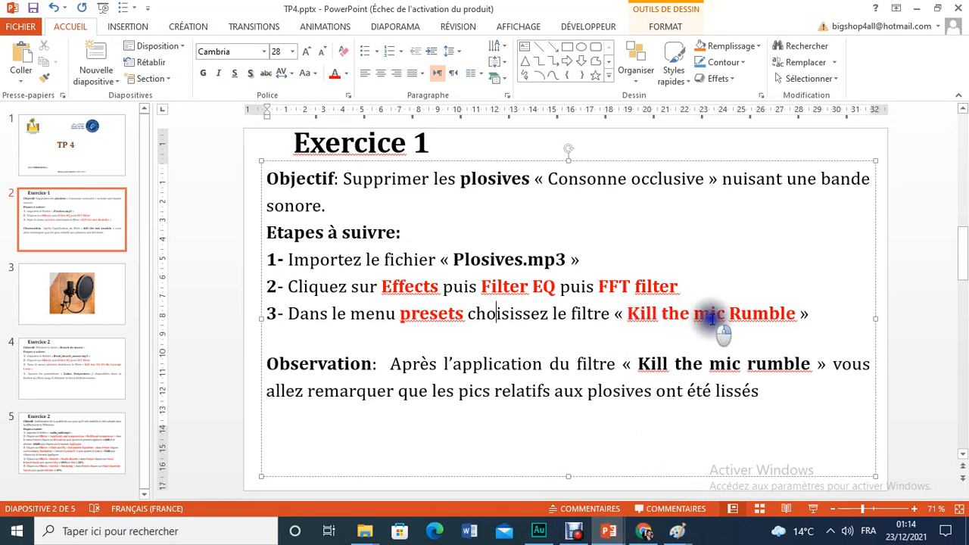
{"action": "left_click", "coordinate": [539, 529]}
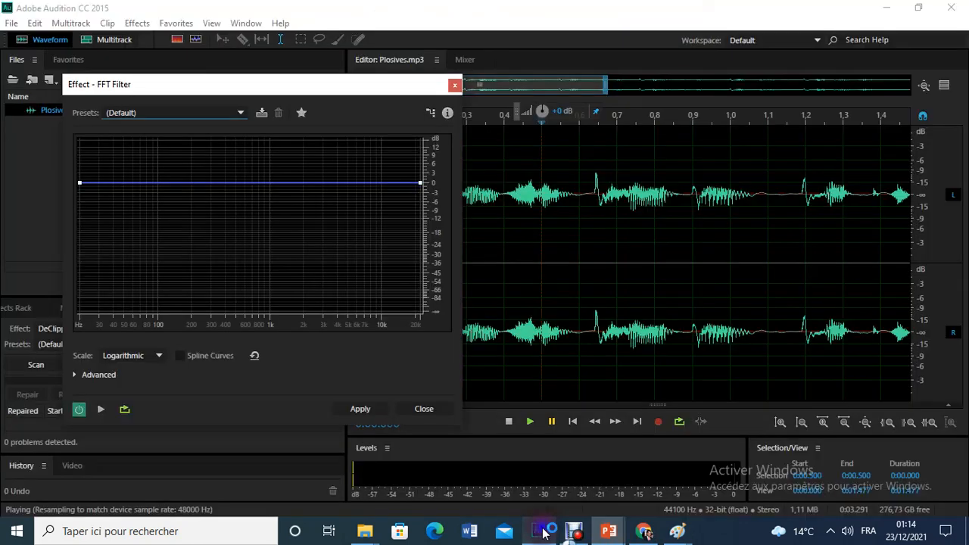
- Choose the Kill The Mic Rumble preset for the FFT Filter
{"action": "left_click", "coordinate": [235, 114]}
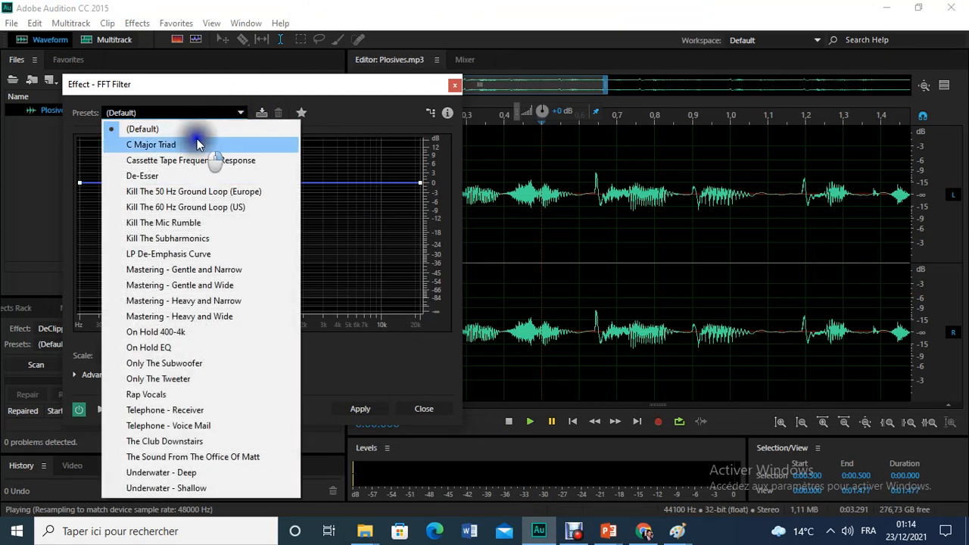
{"action": "left_click", "coordinate": [191, 227]}
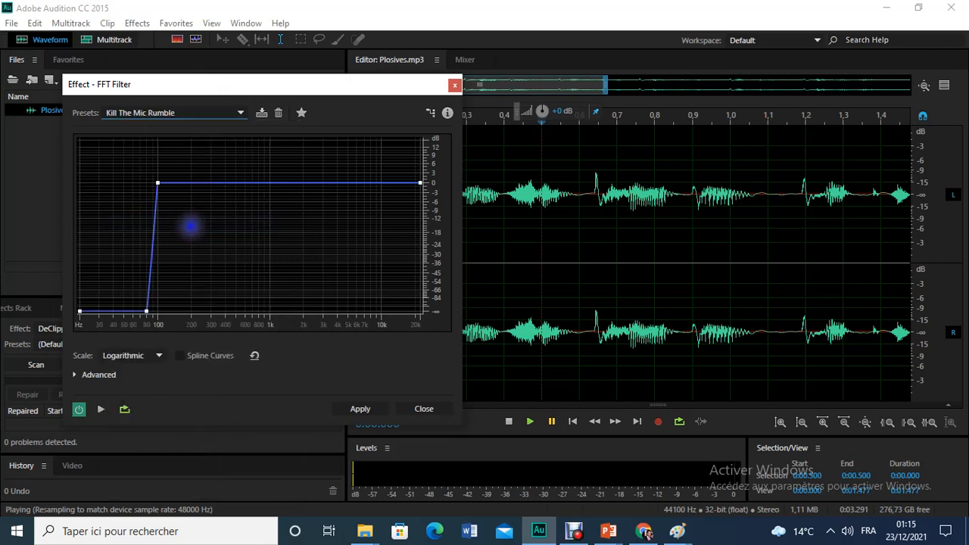
{"action": "left_click", "coordinate": [117, 118]}
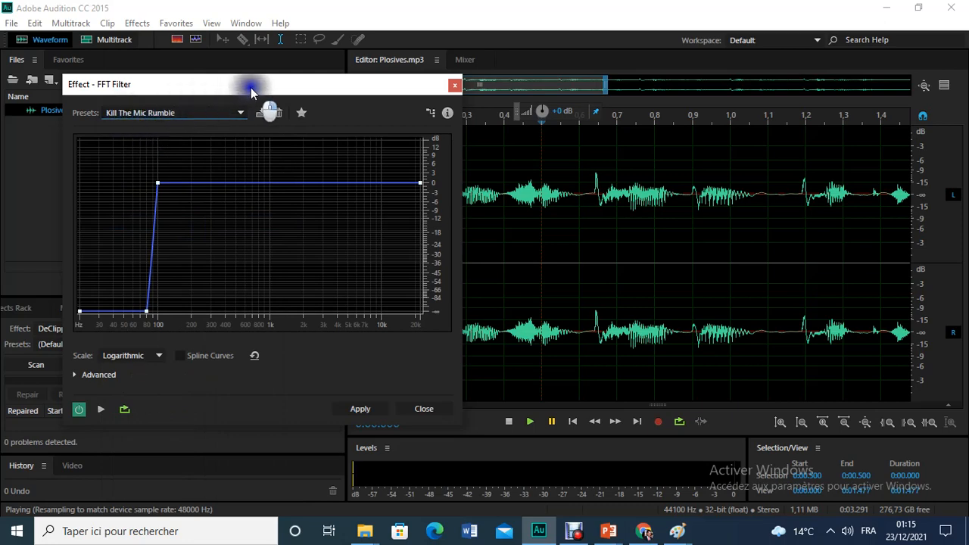
{"action": "left_click_drag", "start_coordinate": [250, 87], "coordinate": [222, 88]}
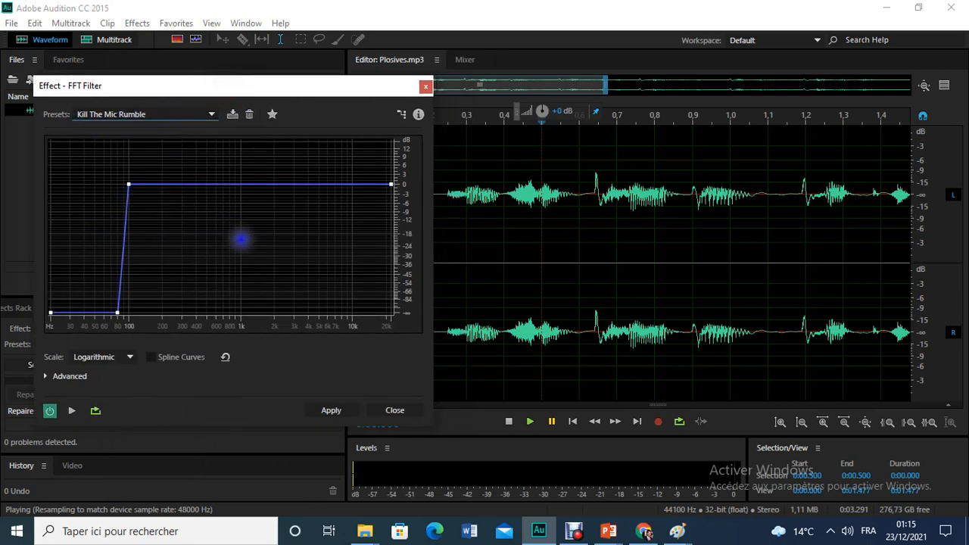
- Examine the FFT Filter's scale and its advanced FFT size and window function options
{"action": "left_click", "coordinate": [84, 361]}
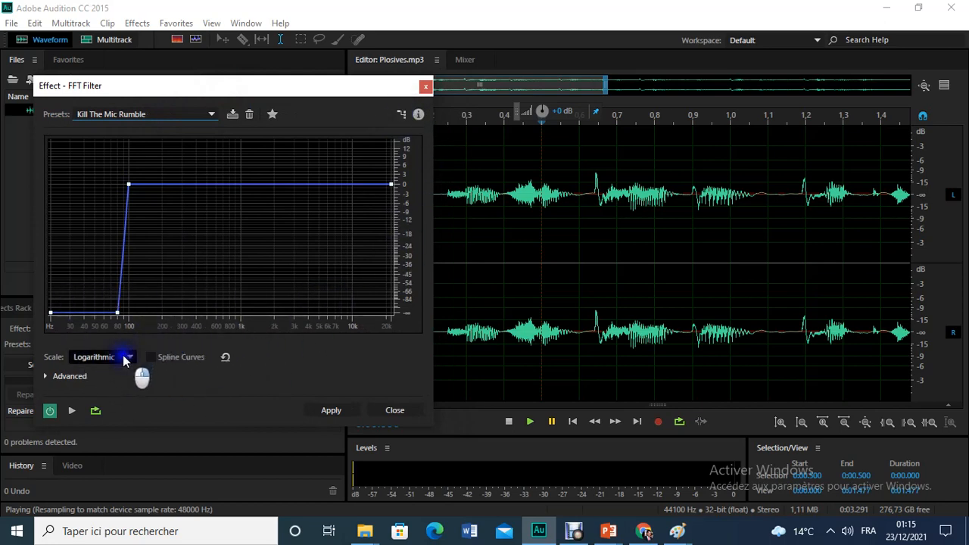
{"action": "left_click", "coordinate": [80, 376]}
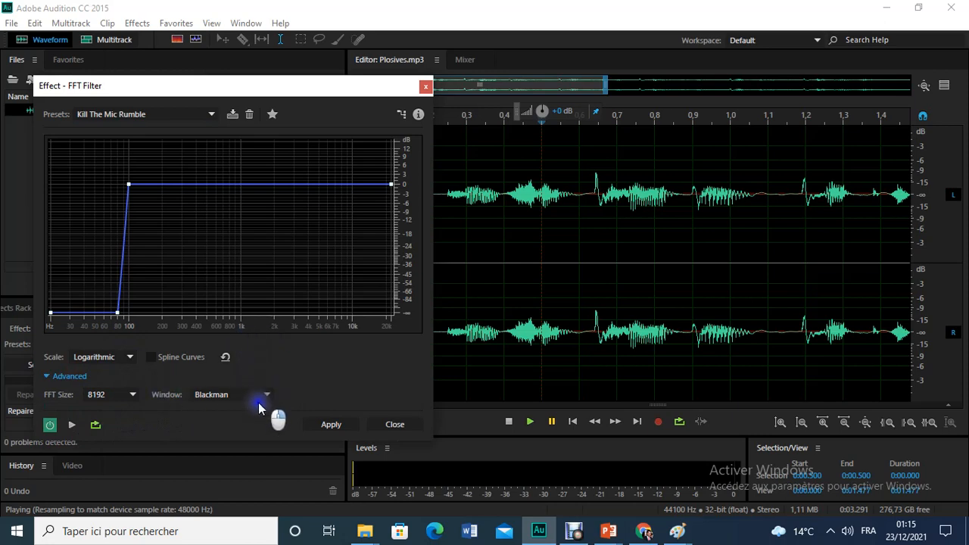
{"action": "left_click", "coordinate": [220, 397]}
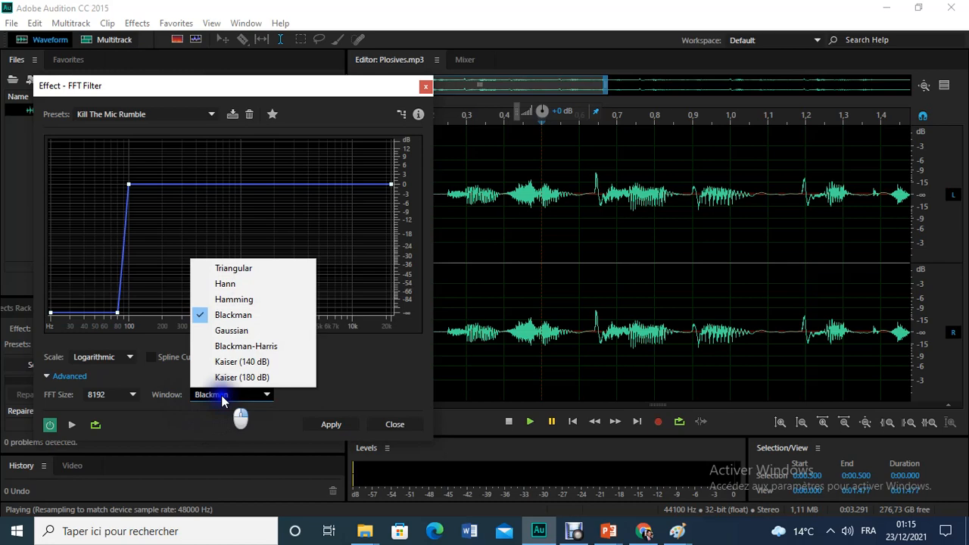
{"action": "left_click", "coordinate": [221, 398]}
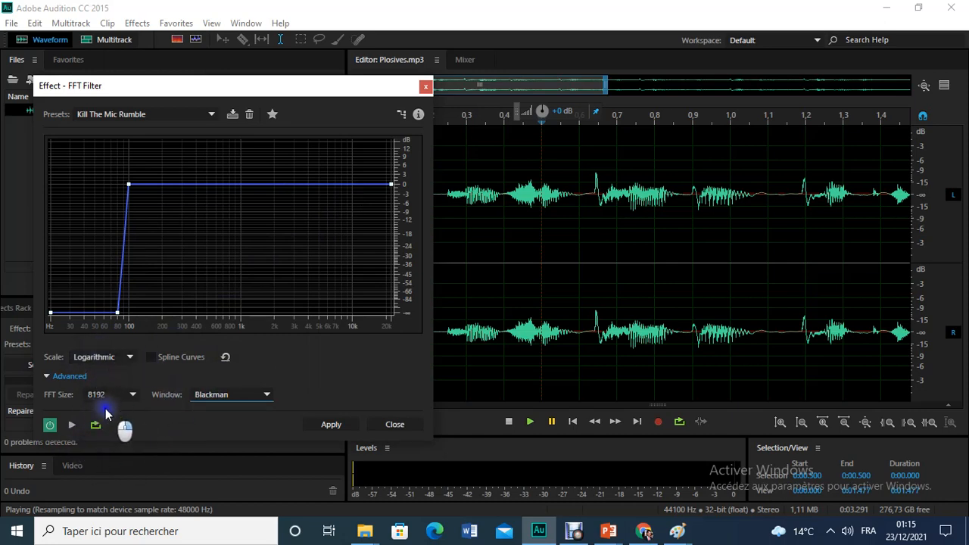
- Apply the FFT Filter to the whole Plosives.mp3 waveform
{"action": "left_click", "coordinate": [329, 424]}
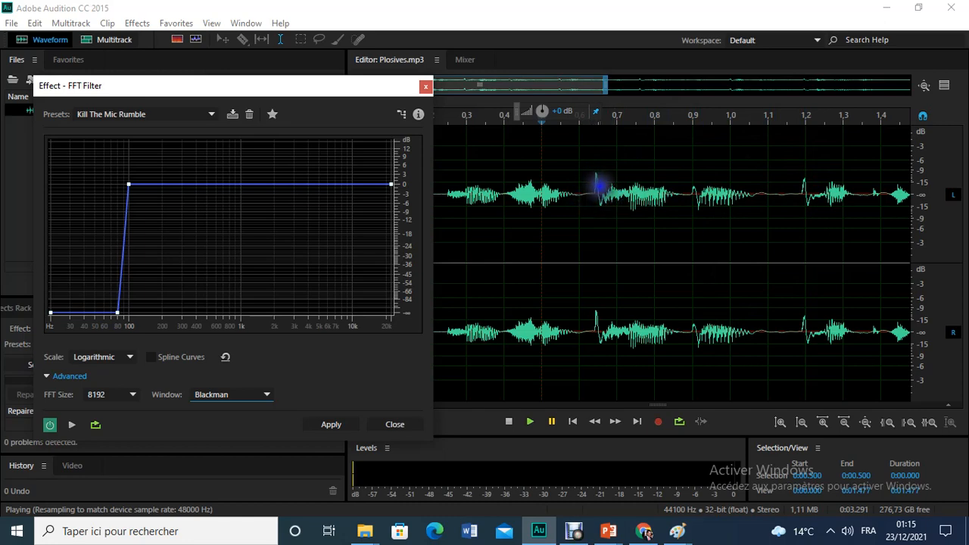
{"action": "left_click", "coordinate": [337, 426]}
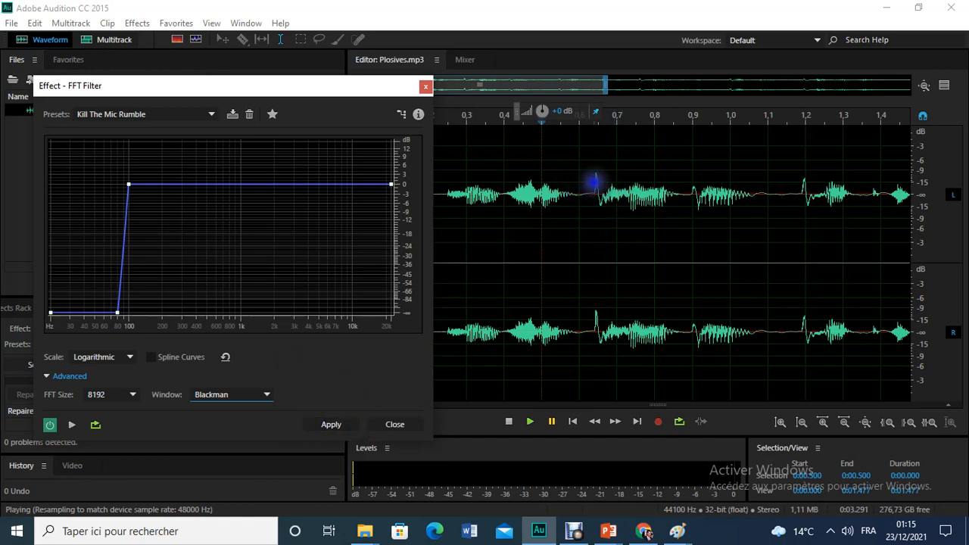
{"action": "left_click", "coordinate": [333, 428]}
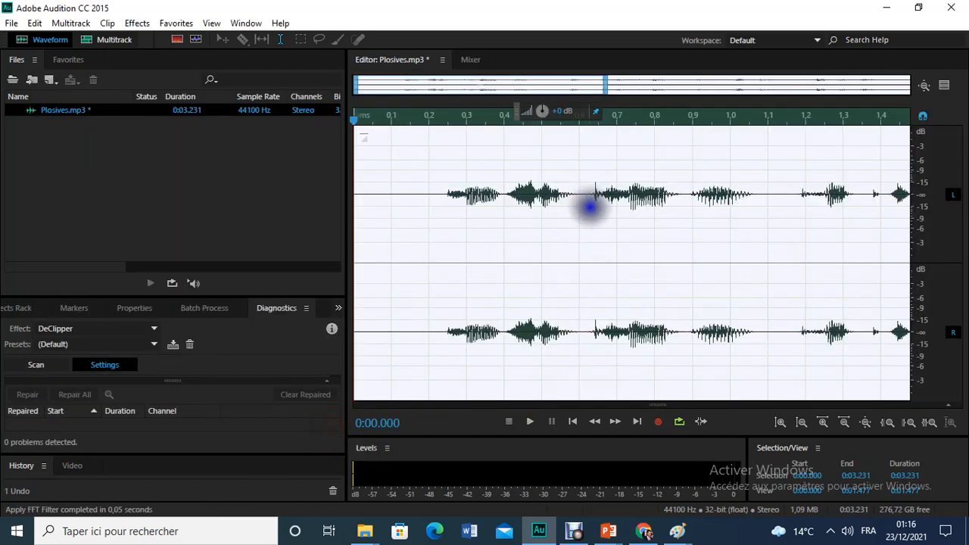
- Mark the former plosive peak at about 0:00.638 to 0:00.700 and inspect the filtered waveform through to its end
{"action": "left_click", "coordinate": [590, 200]}
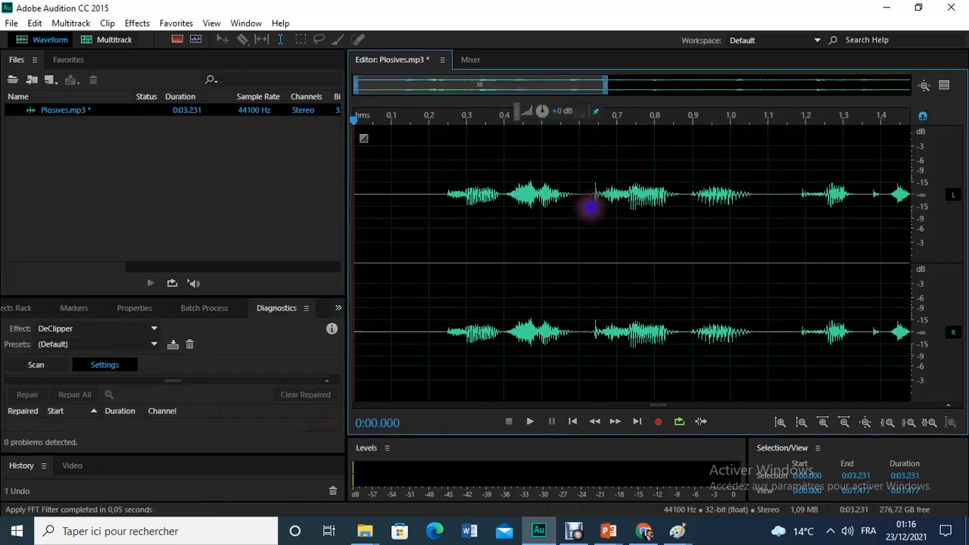
{"action": "left_click_drag", "start_coordinate": [594, 192], "coordinate": [614, 192]}
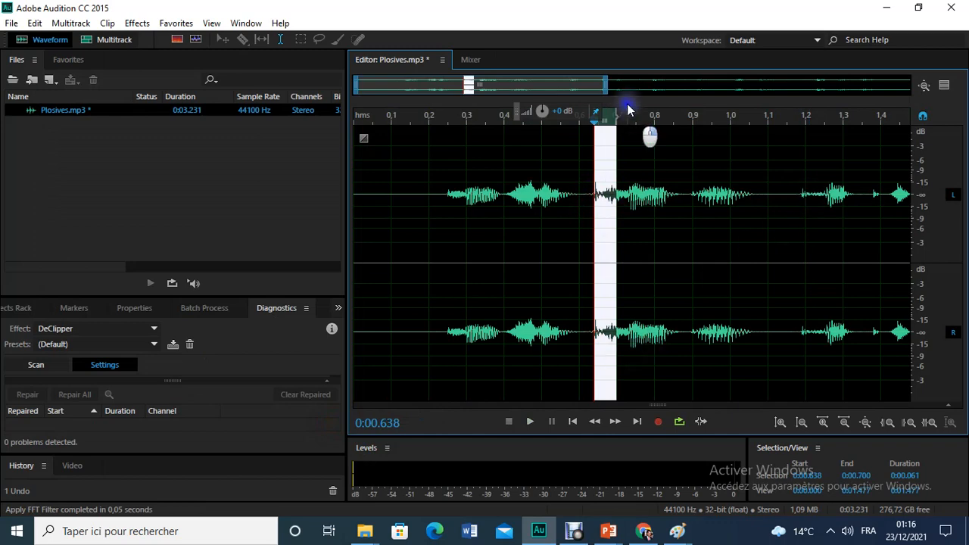
{"action": "left_click_drag", "start_coordinate": [575, 84], "coordinate": [893, 91]}
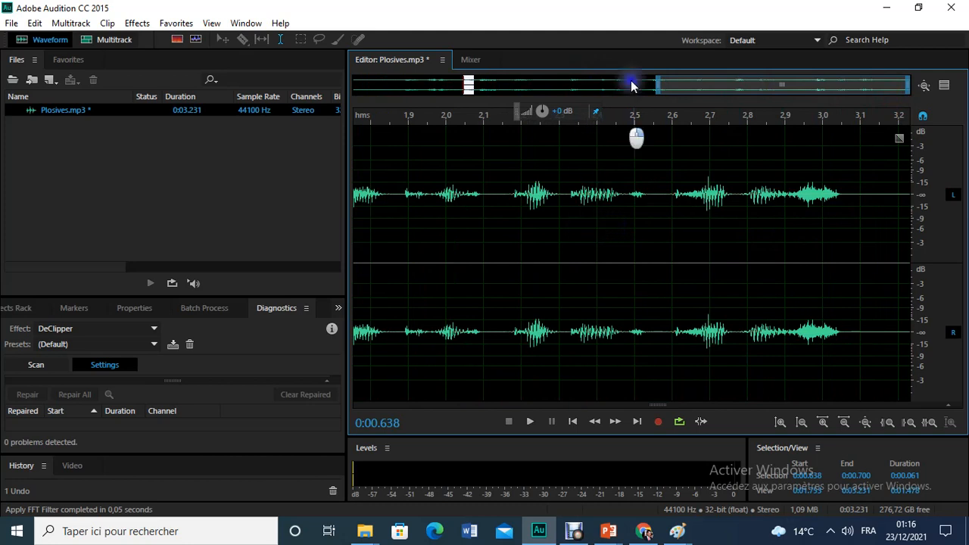
{"action": "left_click_drag", "start_coordinate": [695, 85], "coordinate": [372, 94]}
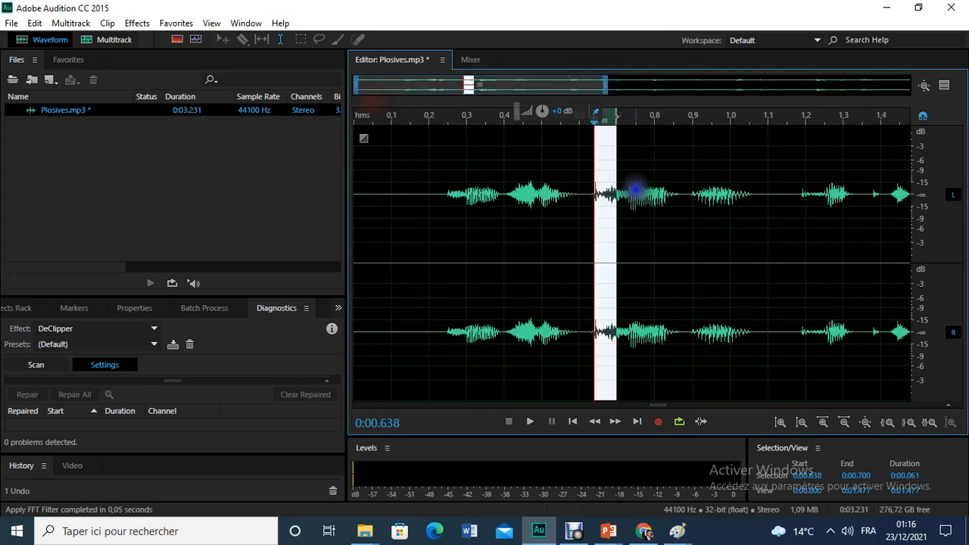
- Clear the selection, place the playhead at about 0:00.062 and play the filtered audio, pausing partway through
{"action": "left_click", "coordinate": [527, 178]}
{"action": "left_click_drag", "start_coordinate": [526, 127], "coordinate": [400, 152]}
{"action": "left_click", "coordinate": [377, 168]}
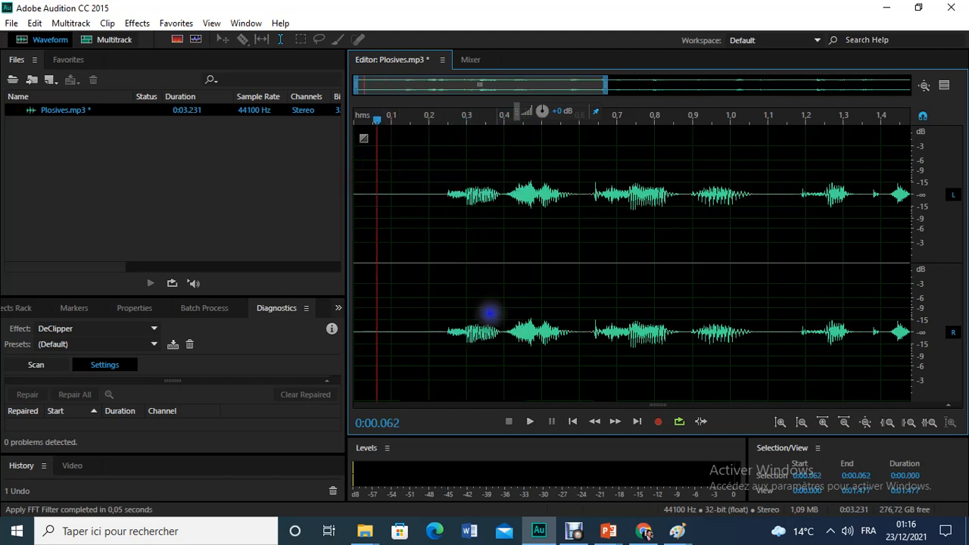
{"action": "left_click", "coordinate": [528, 423]}
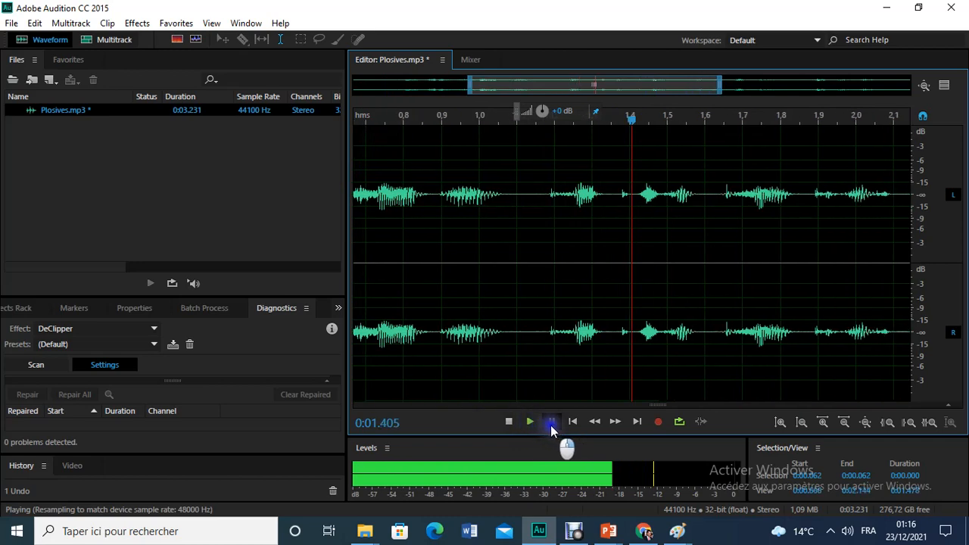
{"action": "left_click", "coordinate": [553, 422]}
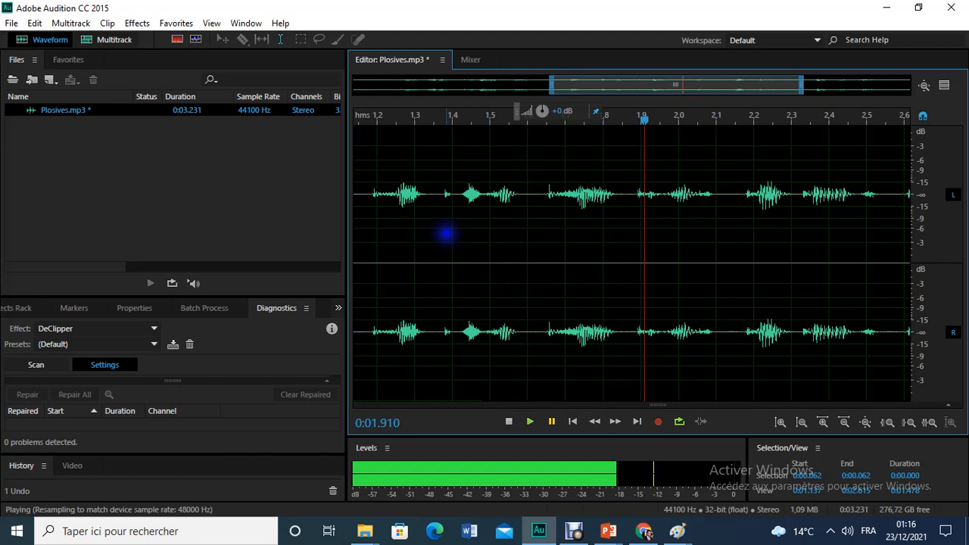
- Reopen the FFT Filter to review its preset list and the Kill The Mic Rumble preset, closing the effect without applying it
{"action": "left_click", "coordinate": [136, 25]}
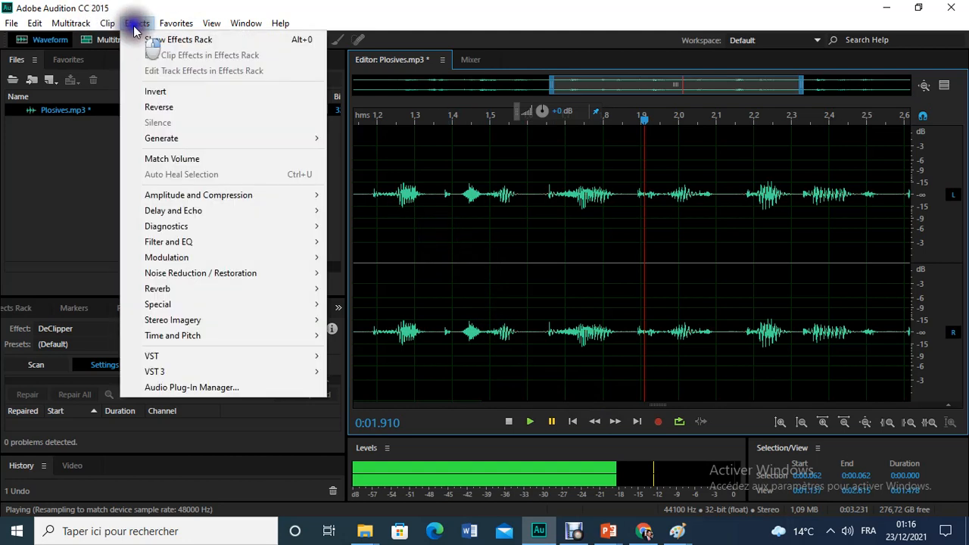
{"action": "left_click", "coordinate": [208, 243]}
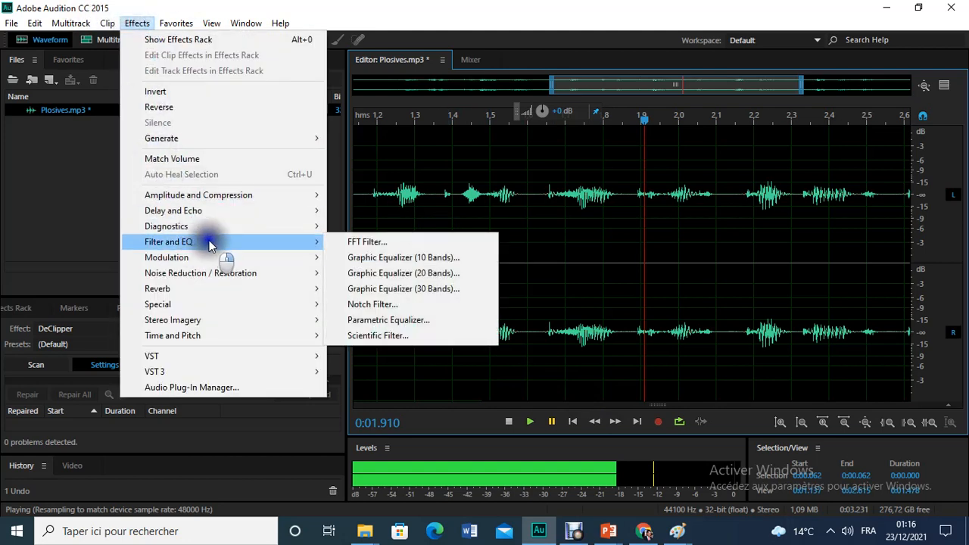
{"action": "left_click", "coordinate": [384, 242]}
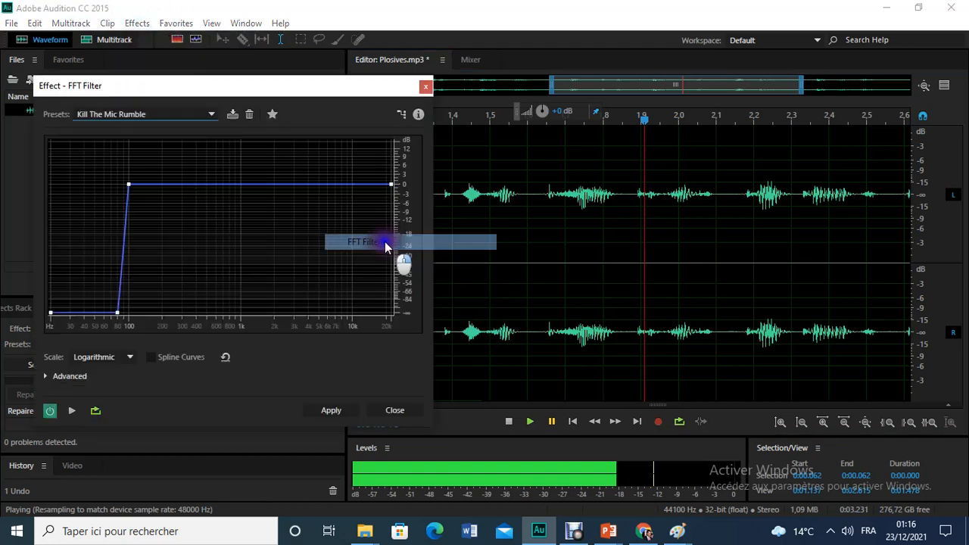
{"action": "left_click", "coordinate": [162, 114]}
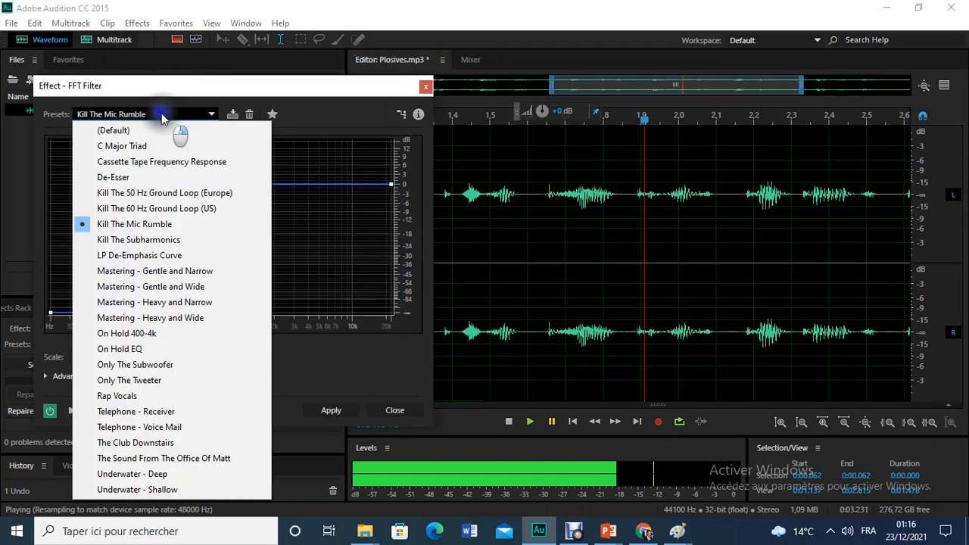
{"action": "left_click", "coordinate": [153, 229]}
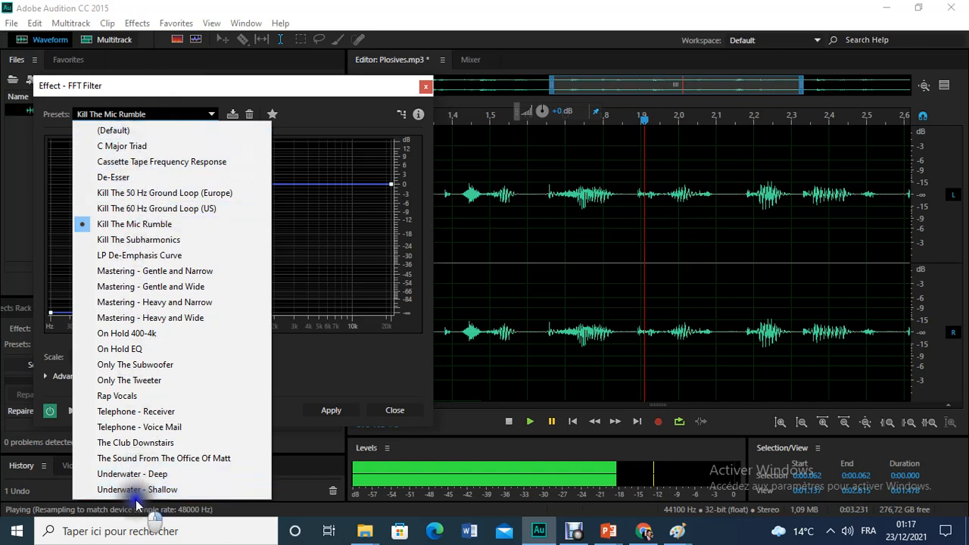
{"action": "left_click", "coordinate": [127, 227]}
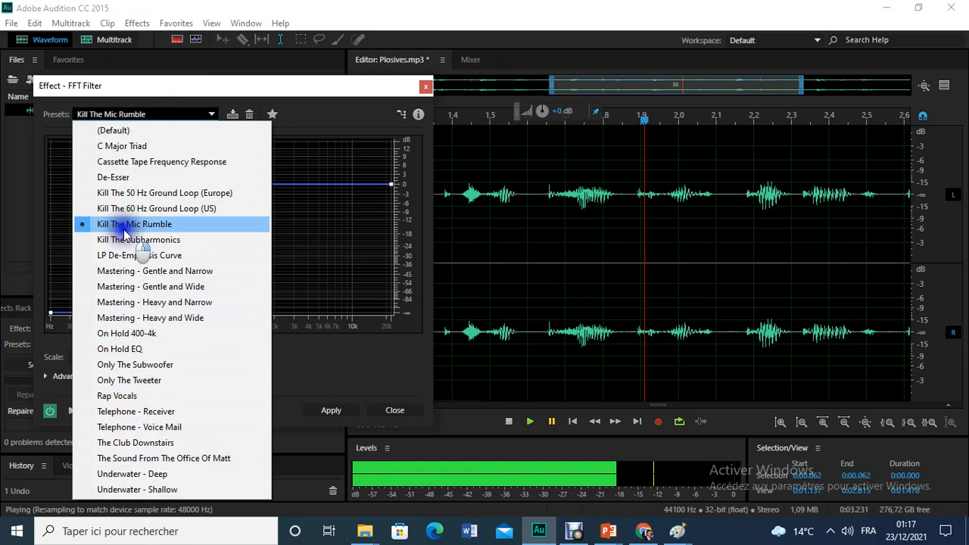
{"action": "left_click", "coordinate": [322, 382]}
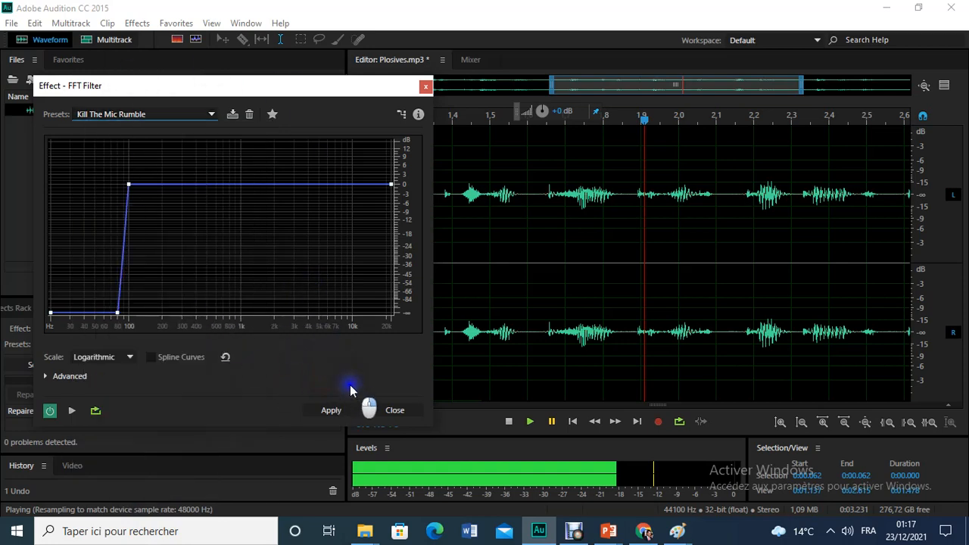
{"action": "left_click", "coordinate": [426, 87]}
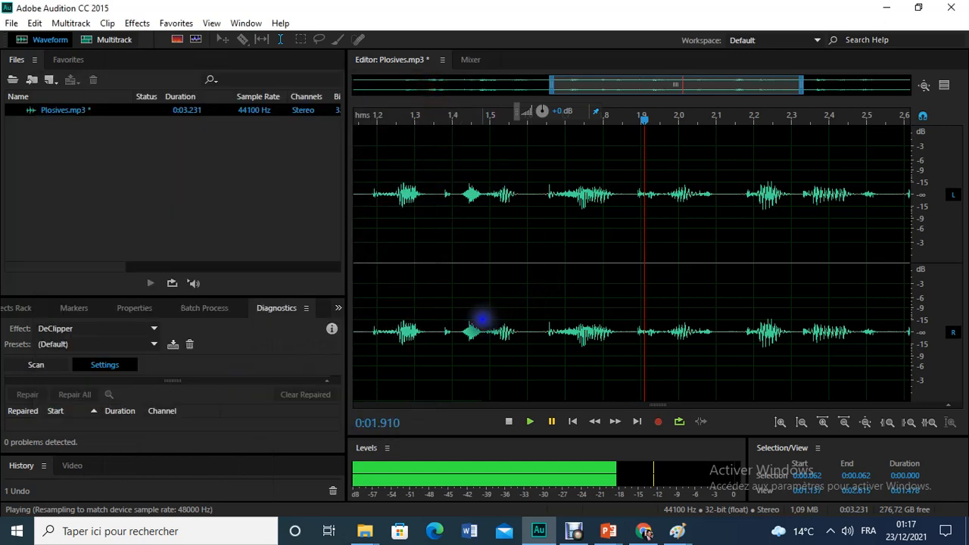